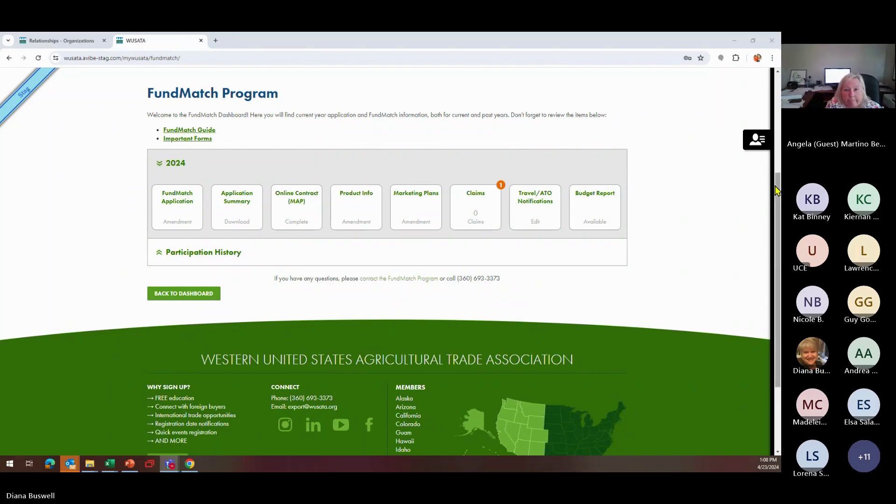
Go back to the My WUSATA dashboard and reopen the FundMatch Program page.
scroll(776, 190, "up", 4)
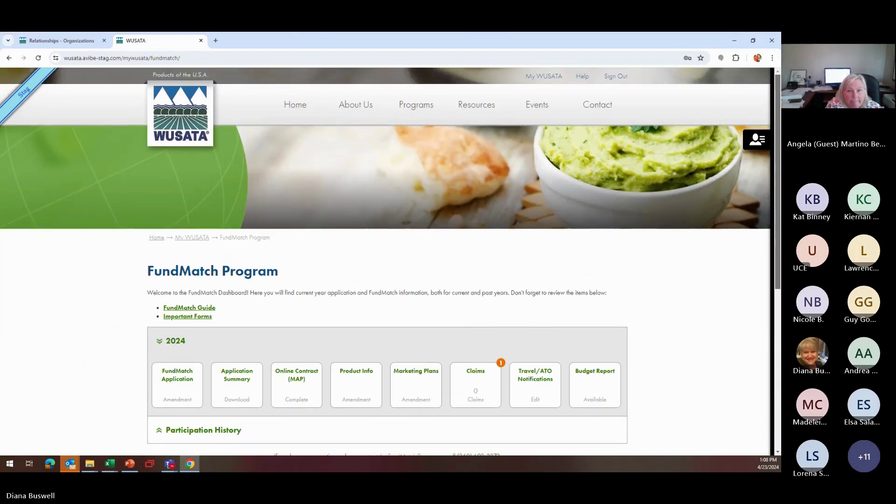
scroll(386, 261, "down", 2)
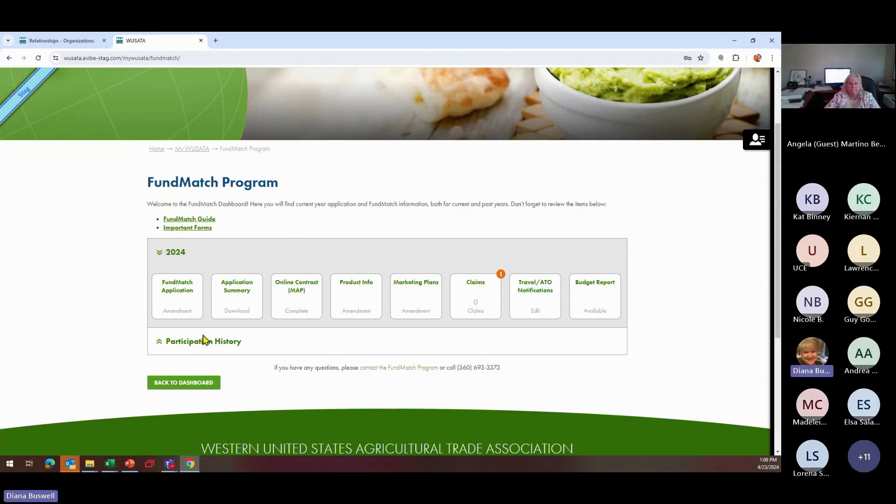
left_click(192, 149)
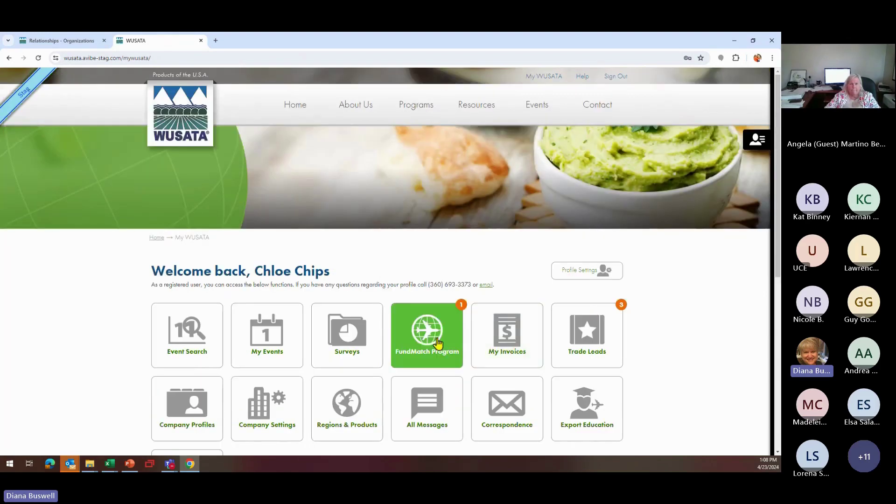
scroll(439, 341, "down", 3)
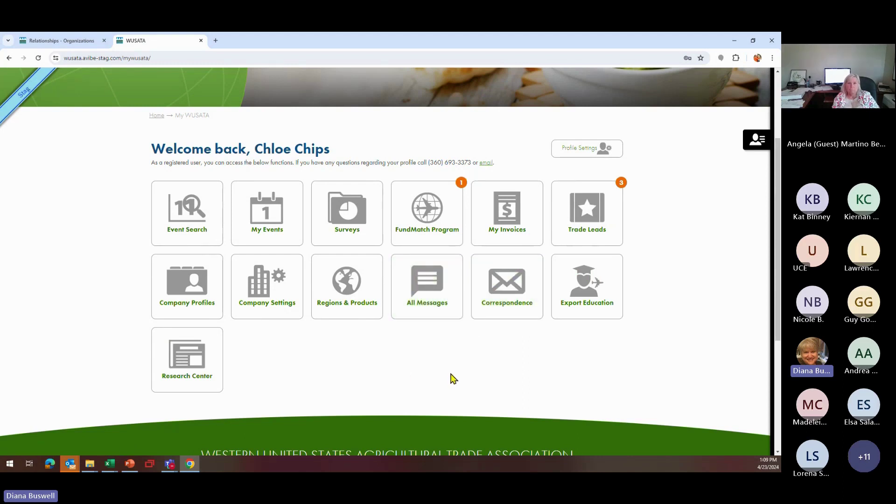
left_click(449, 237)
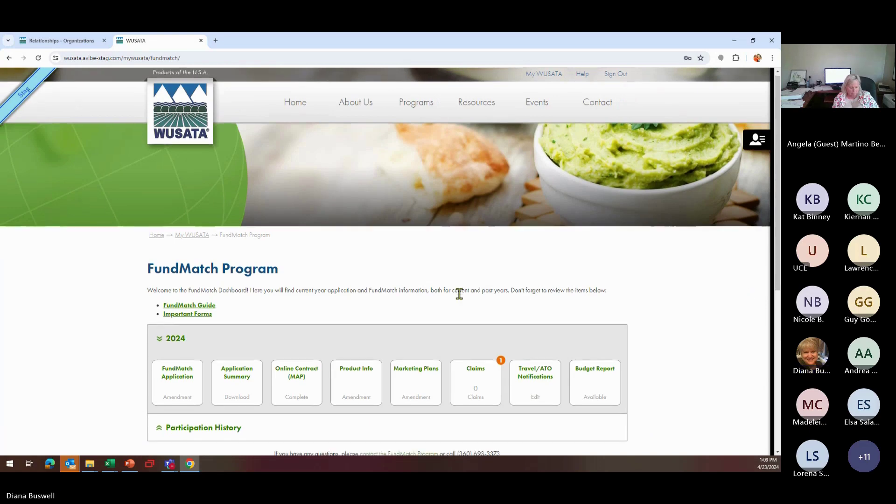
Open the 2024 FundMatch claims list and start a new claim.
scroll(459, 295, "down", 2)
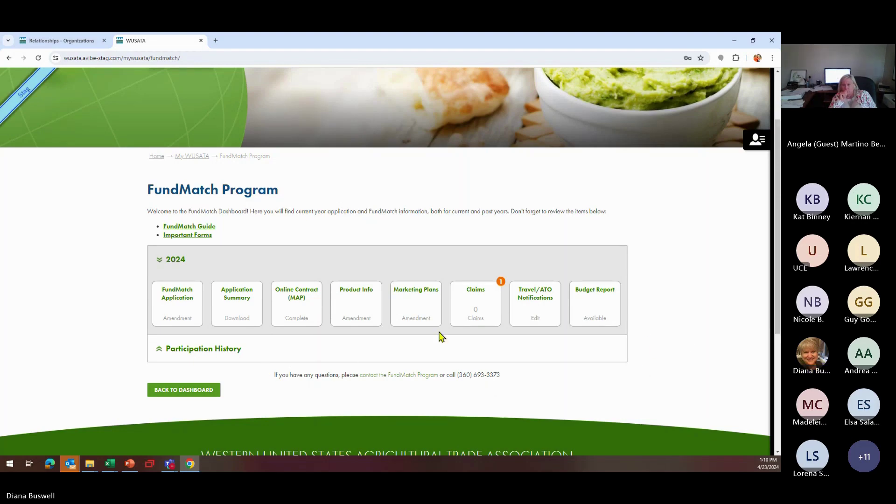
left_click(471, 311)
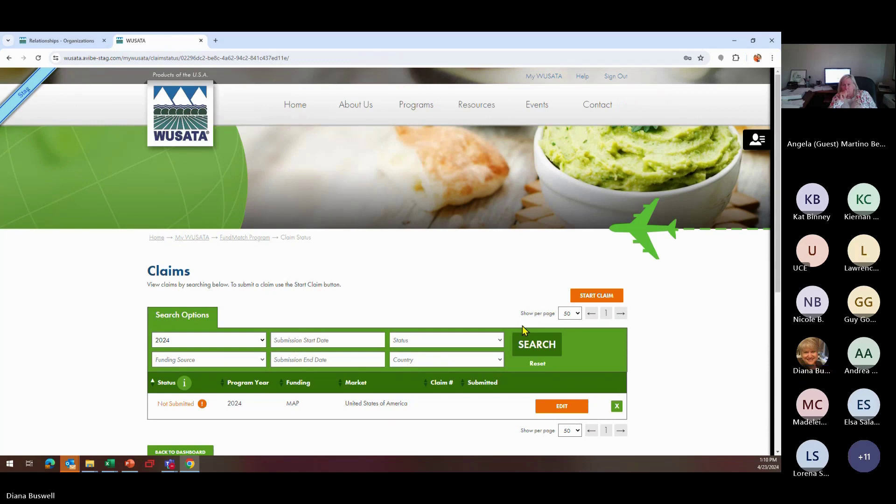
scroll(492, 362, "down", 2)
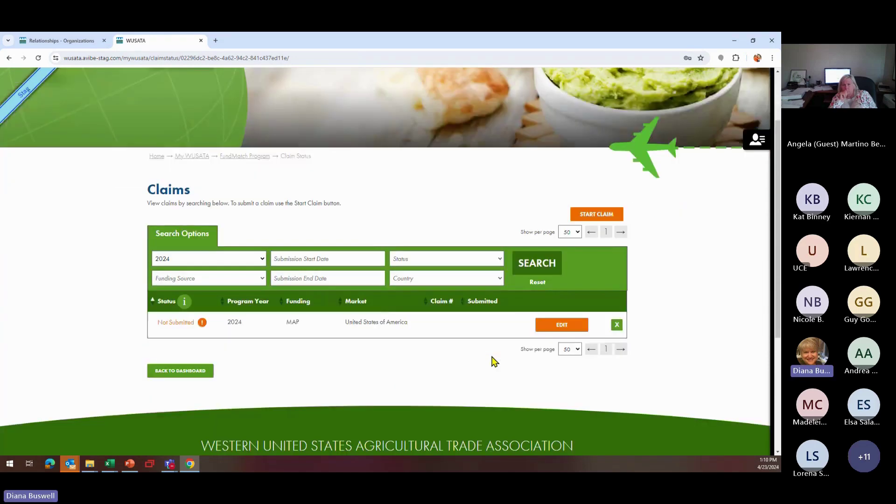
scroll(493, 362, "up", 1)
scroll(494, 360, "up", 1)
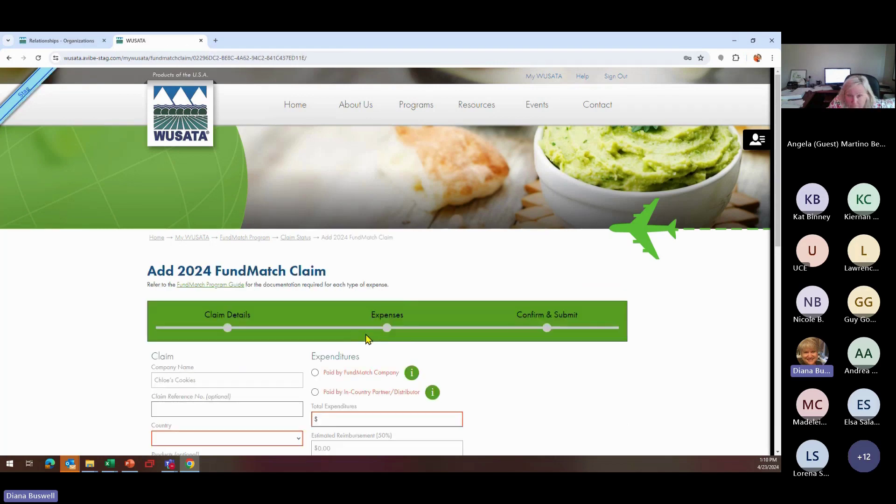
Set the claim reference to Expo West and the country to United States of America (US).
scroll(366, 340, "down", 4)
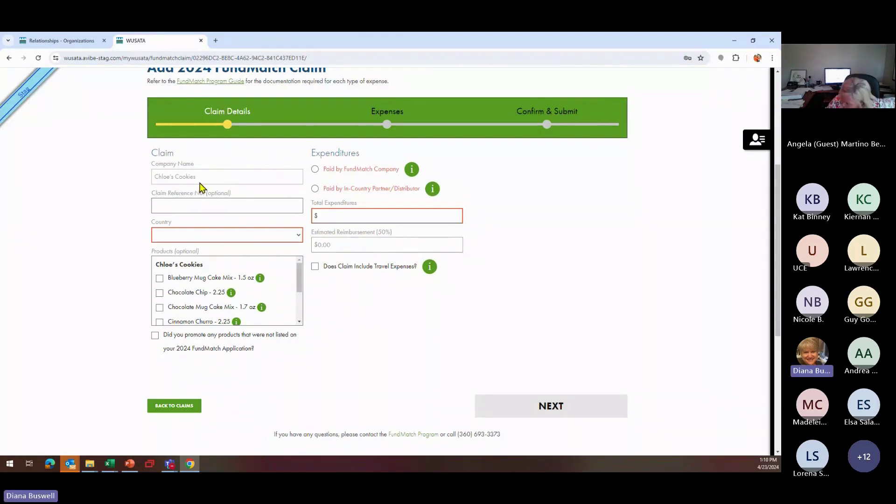
left_click(197, 205)
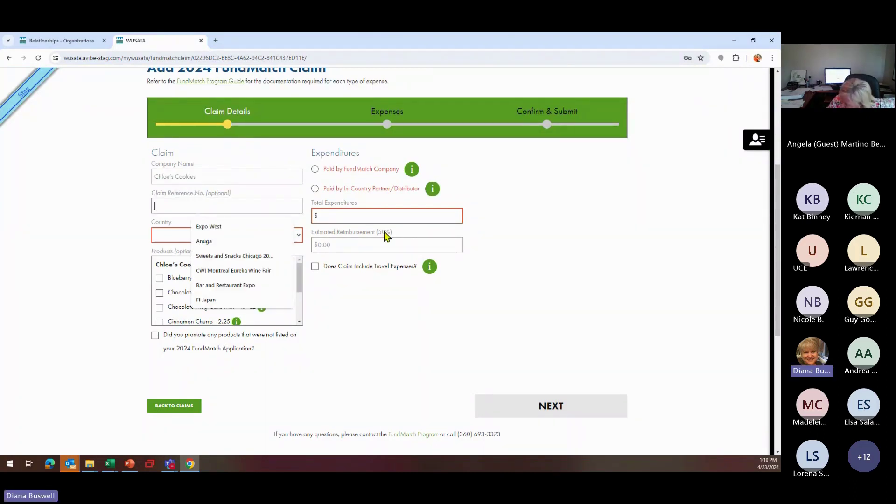
left_click(261, 227)
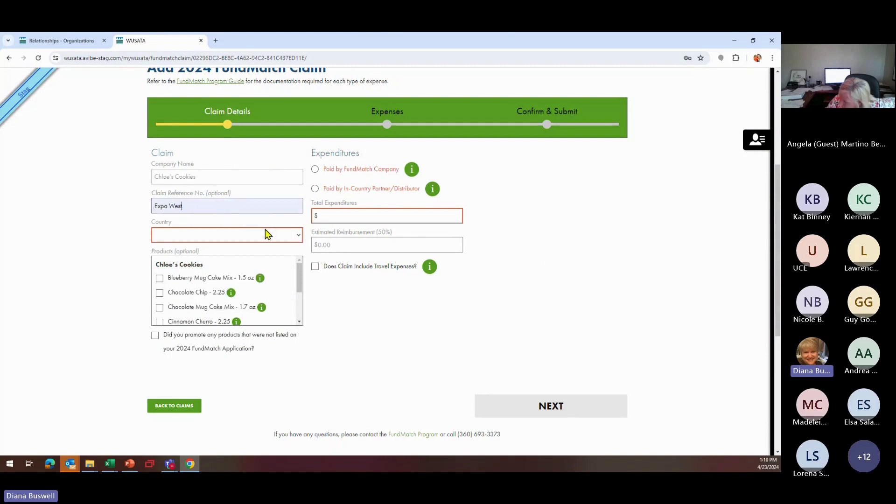
left_click(299, 235)
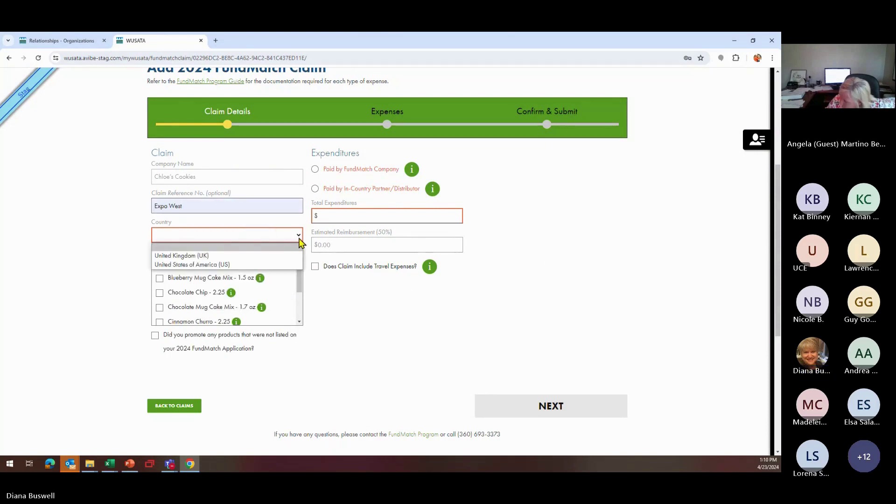
left_click(285, 264)
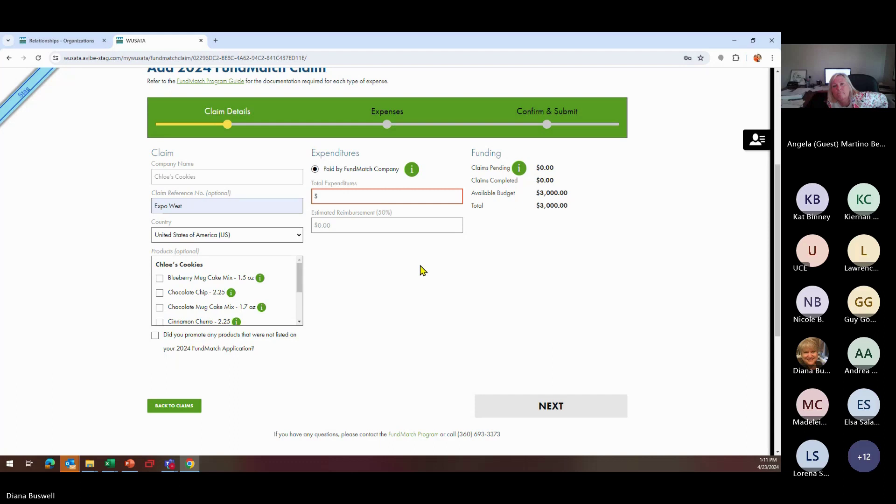
Include Blueberry Mug Cake Mix, Chocolate Chip, Chocolate Mug Cake Mix and Cinnamon Churro as the claim's promoted products.
left_click(159, 278)
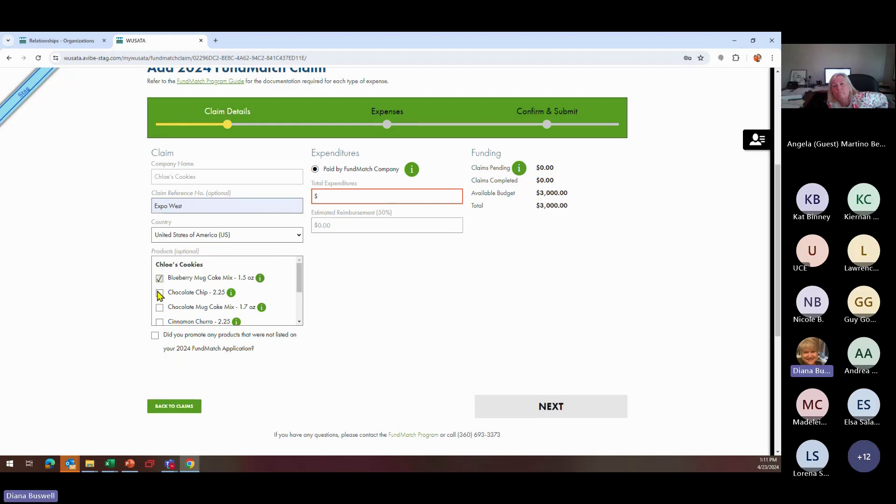
left_click(159, 294)
left_click(159, 307)
left_click(159, 322)
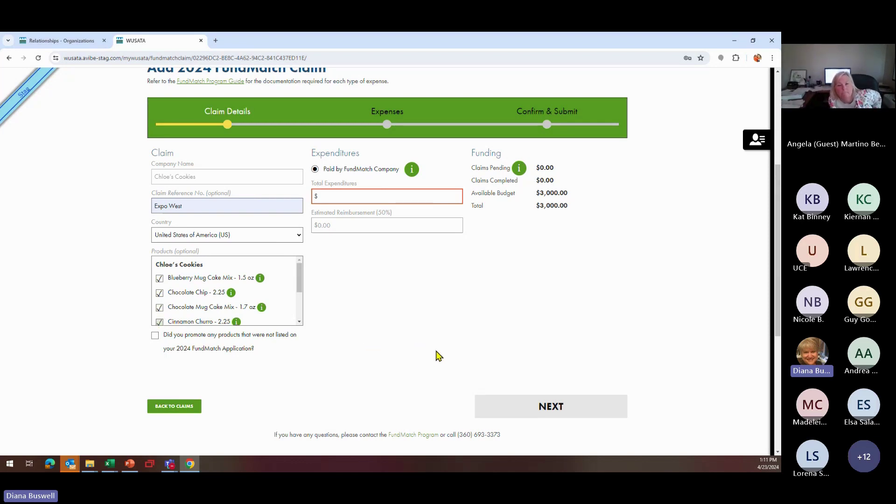
Enter total expenditures of $3000.00 and proceed to the claim's expenses.
left_click(399, 195)
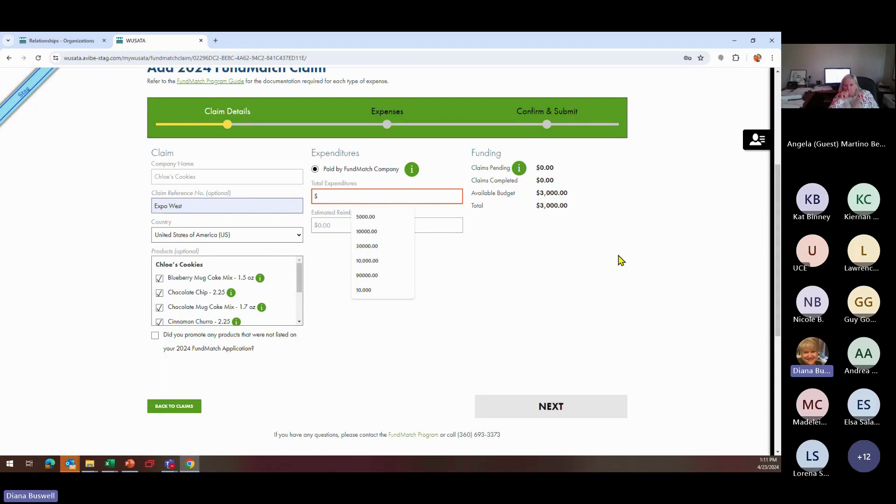
type("3000")
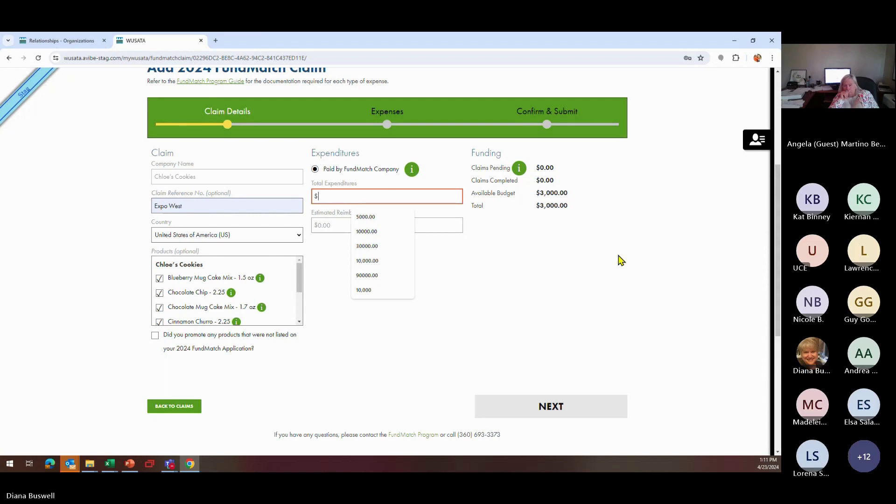
type(".00")
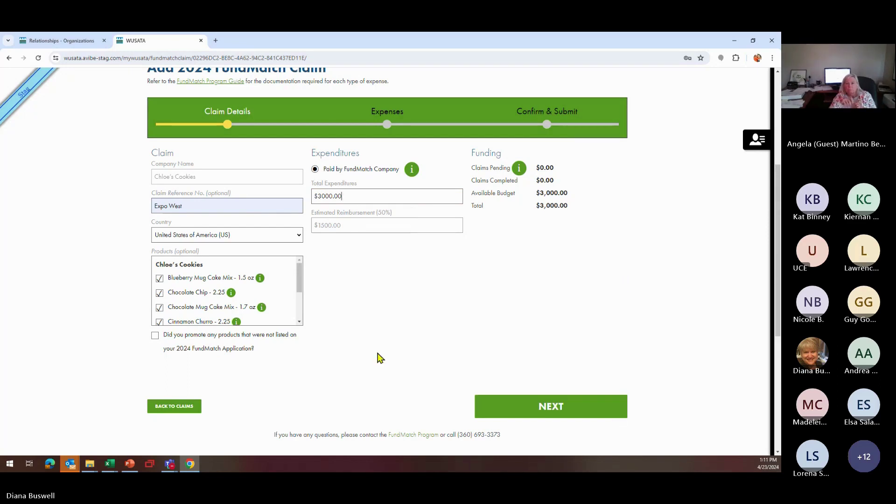
left_click(592, 406)
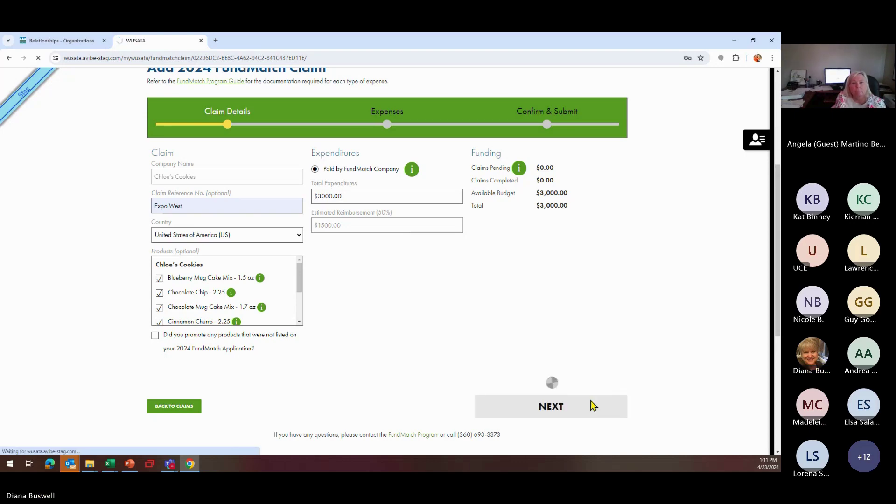
Set the expense's activity date to 04-23-2024 and its type to Domestic Trade Shows - Booth Space.
scroll(357, 386, "down", 4)
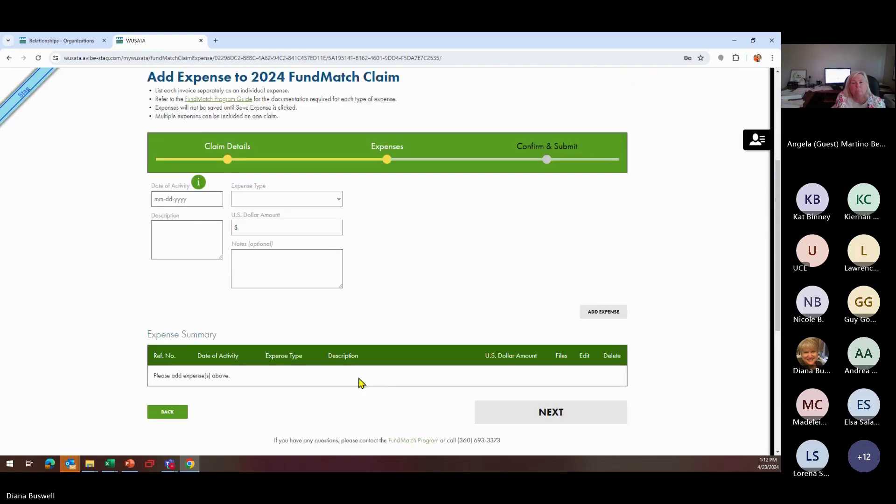
scroll(359, 379, "down", 1)
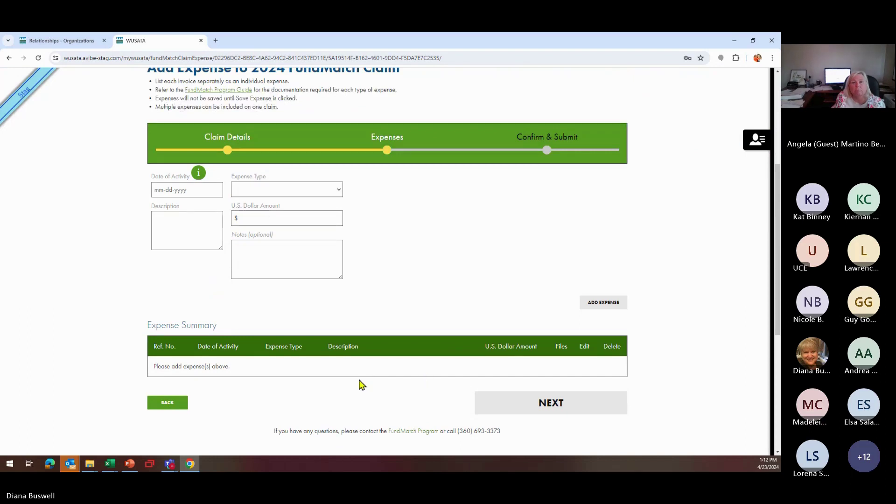
scroll(362, 385, "up", 3)
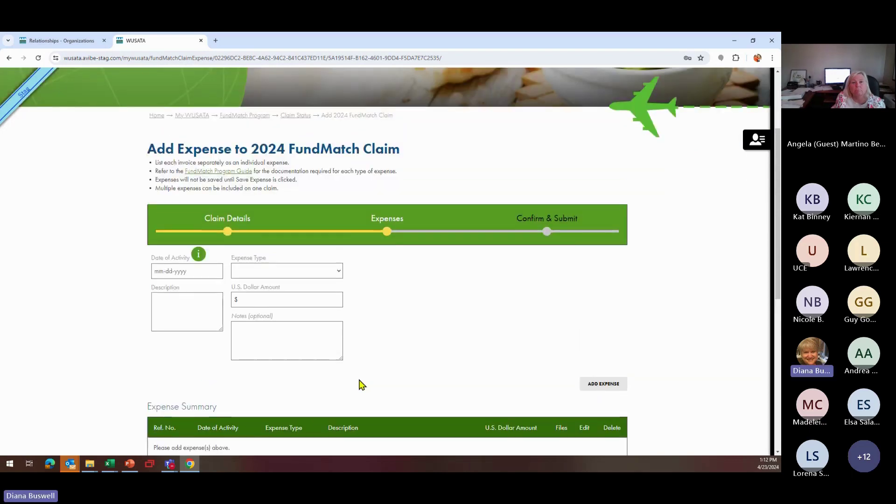
left_click(179, 275)
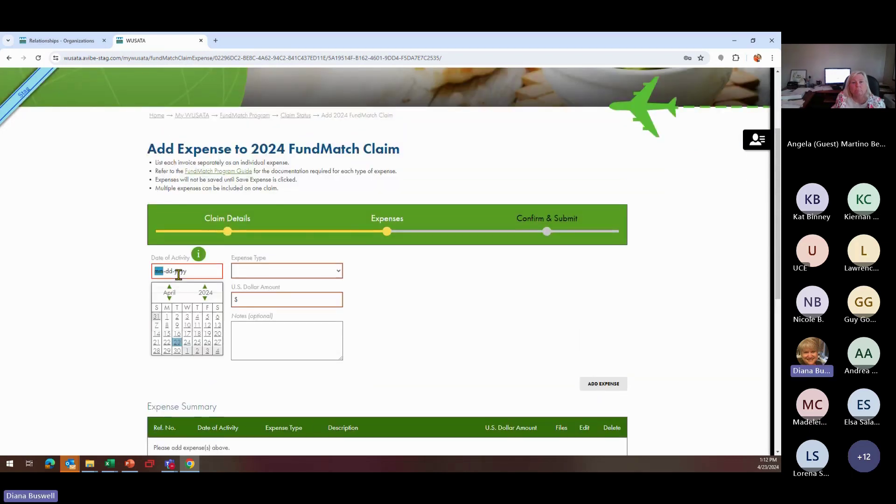
left_click(178, 343)
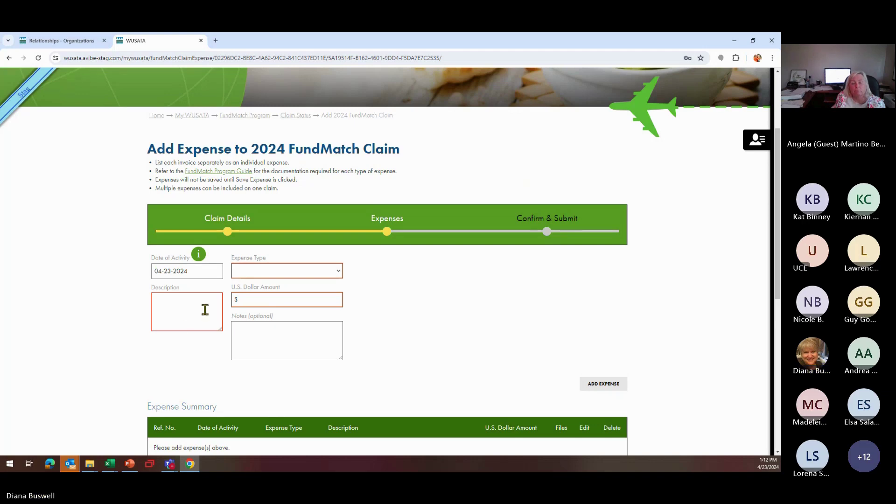
left_click(261, 273)
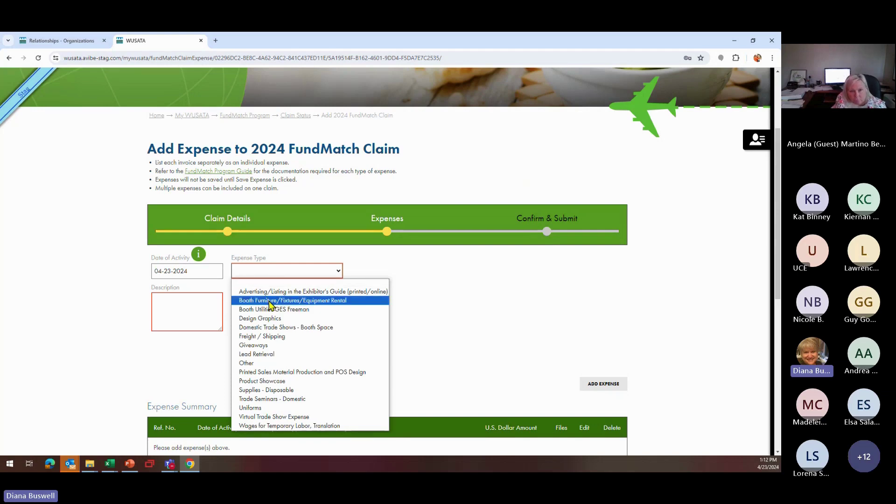
left_click(273, 328)
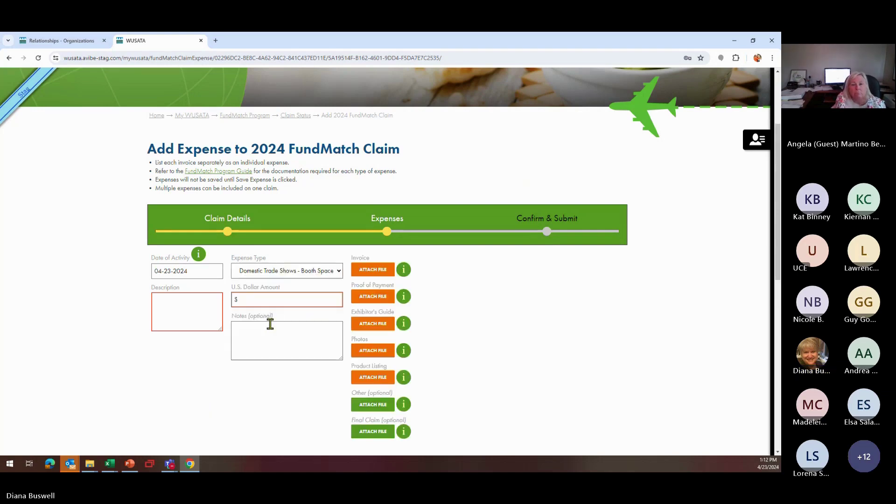
Enter an expense amount of $2000.00 and the description Expo West Booth, leaving the optional notes blank.
left_click(313, 303)
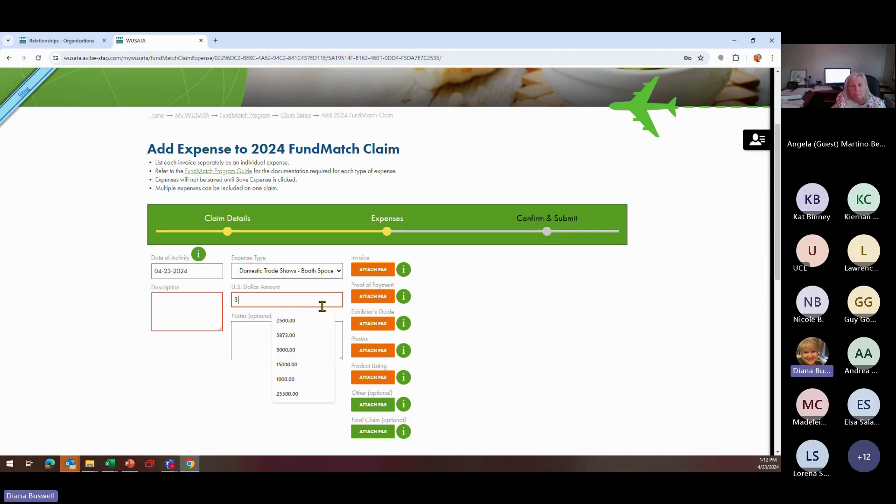
type("2000")
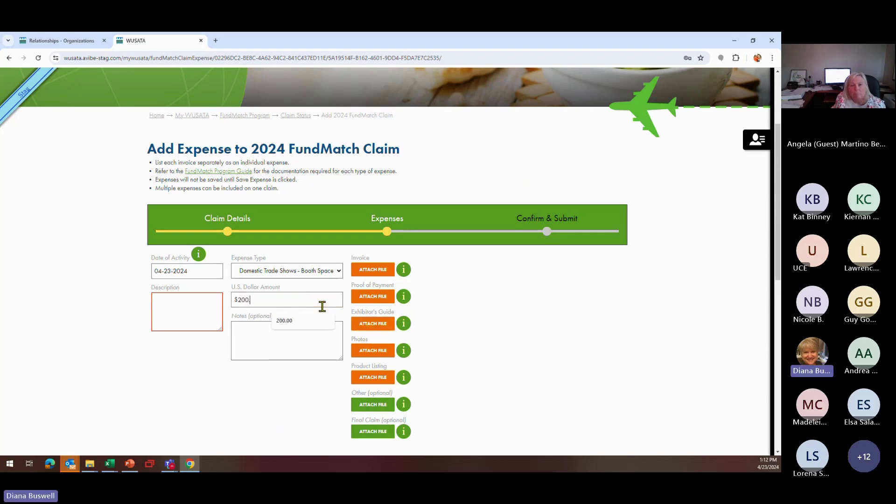
type(".")
key("BackSpace")
type("0.00")
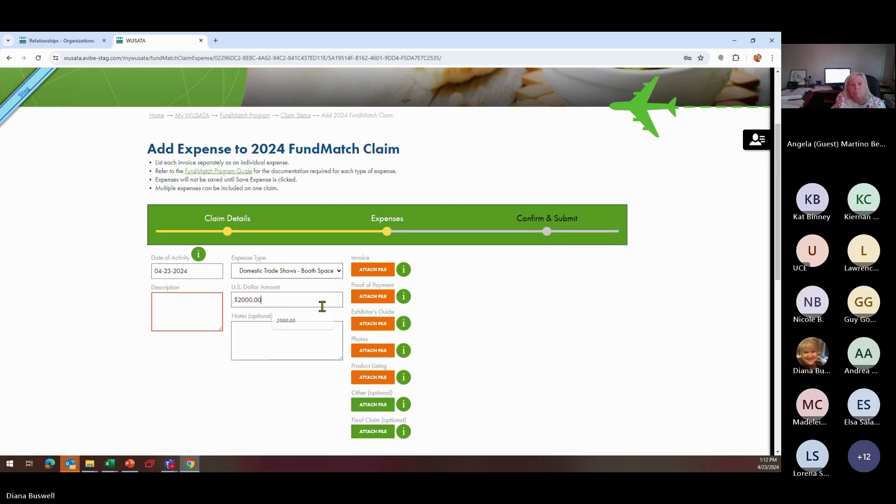
left_click(204, 310)
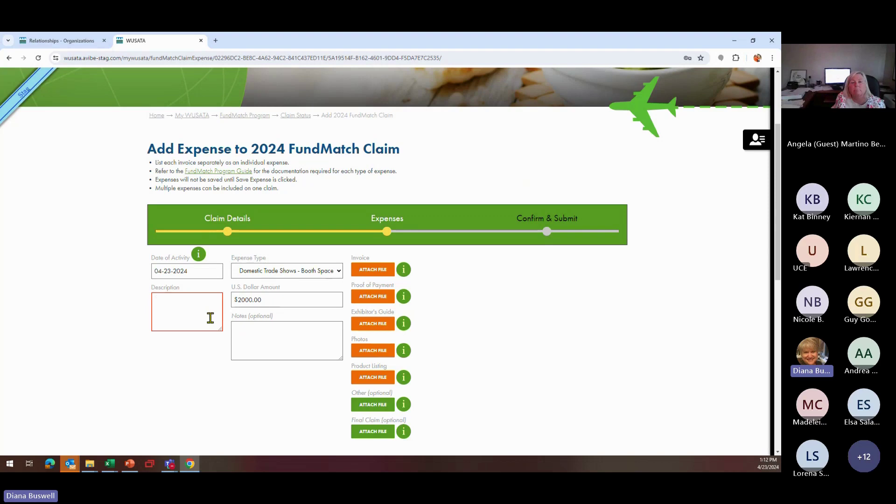
type("Expo West Booth")
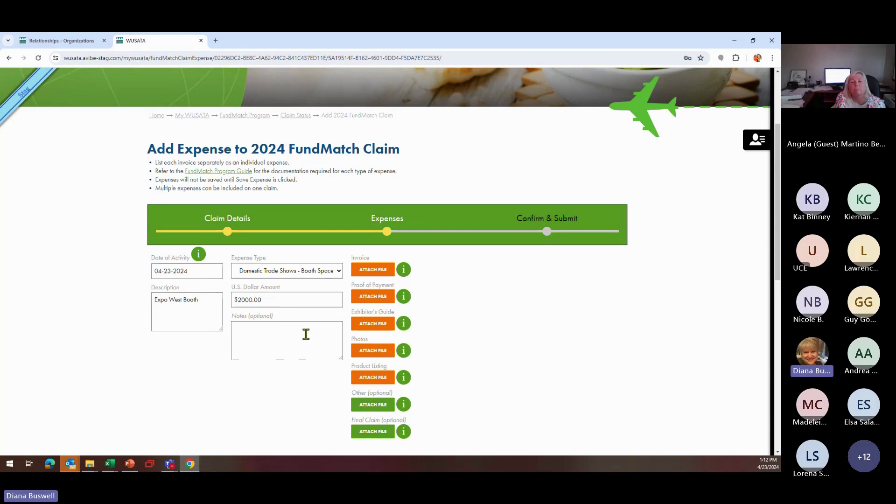
left_click(306, 334)
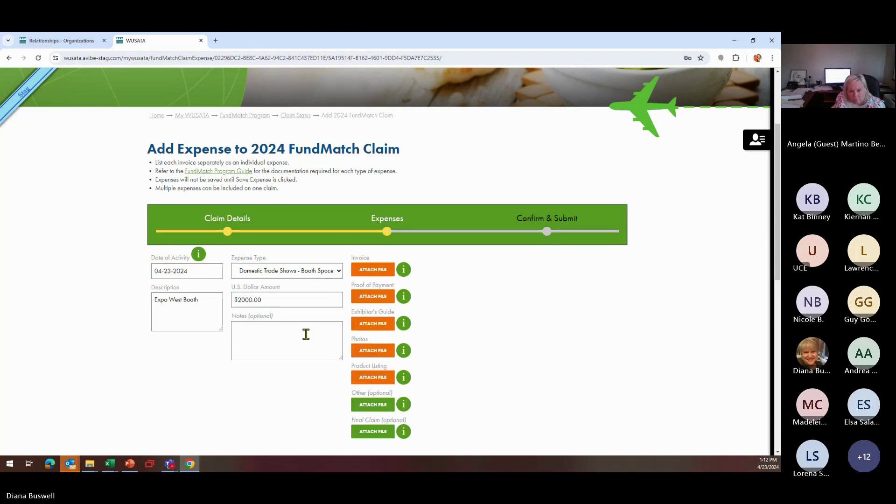
Attach the Invoice file as the booth expense's invoice and the Proof of Payment file as its proof of payment.
scroll(475, 331, "down", 2)
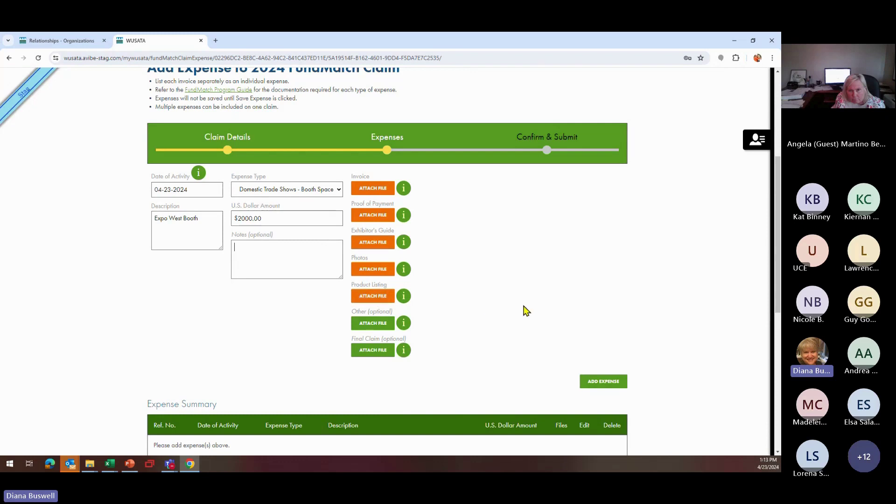
left_click(383, 190)
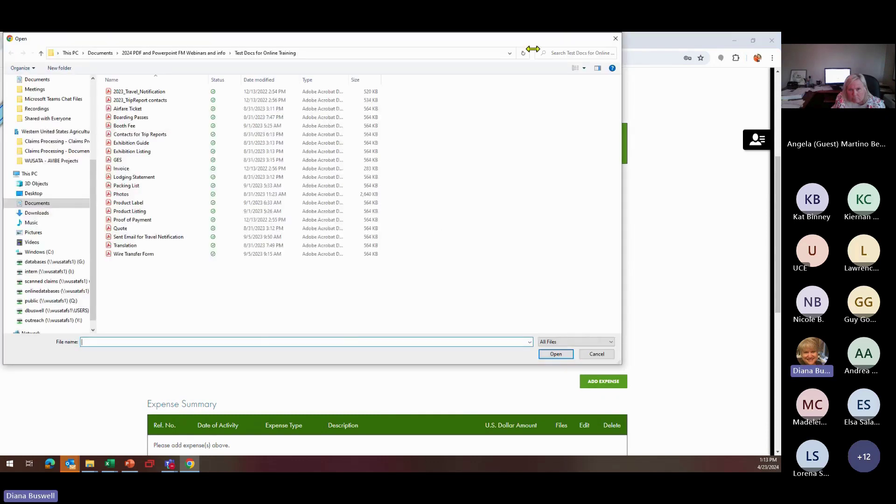
left_click_drag(493, 45, 562, 94)
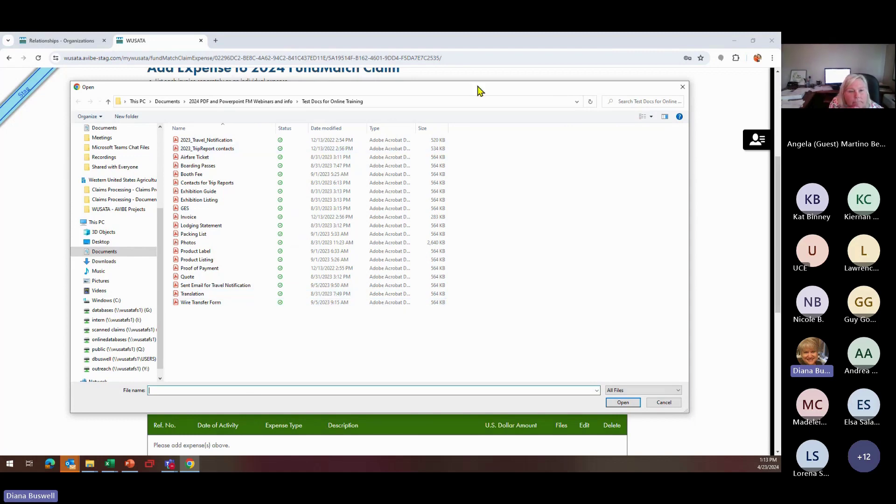
left_click_drag(476, 94, 486, 94)
key("Escape")
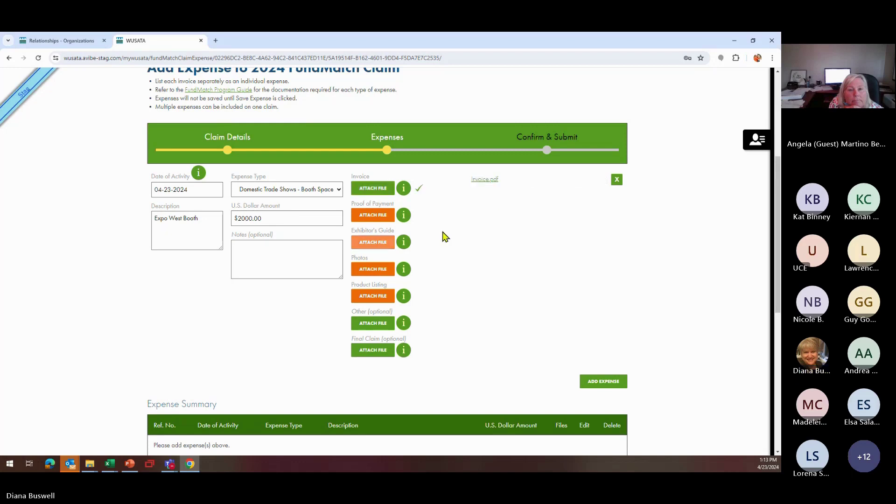
mouse_move(400, 221)
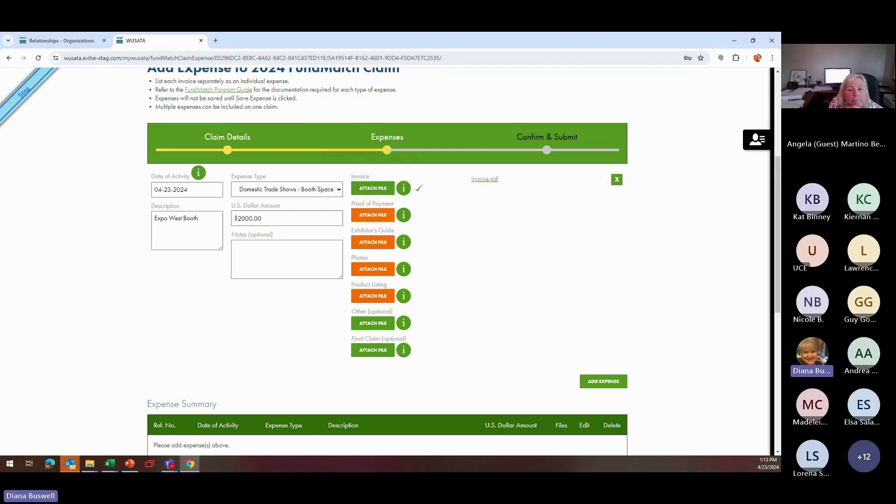
left_click(373, 216)
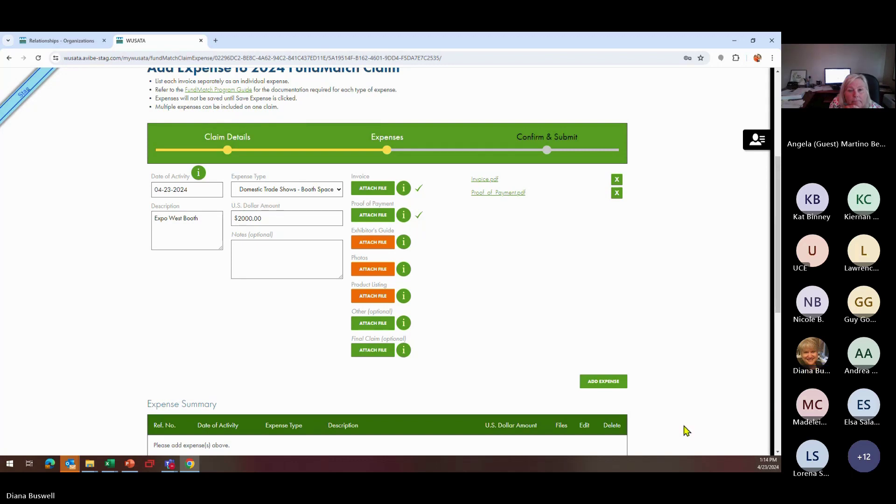
Attach the Exhibition Guide, Photos and Product Listing files as the booth expense's exhibitor's guide, photos and product listing.
left_click(395, 247)
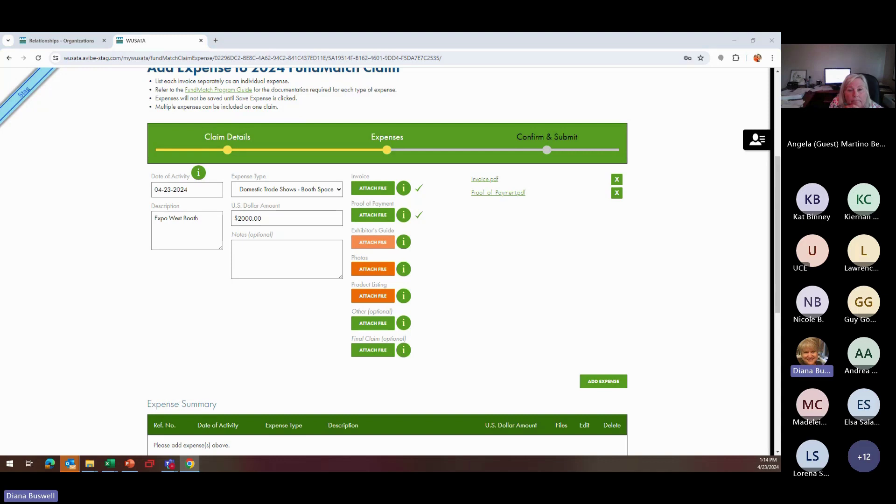
key("Return")
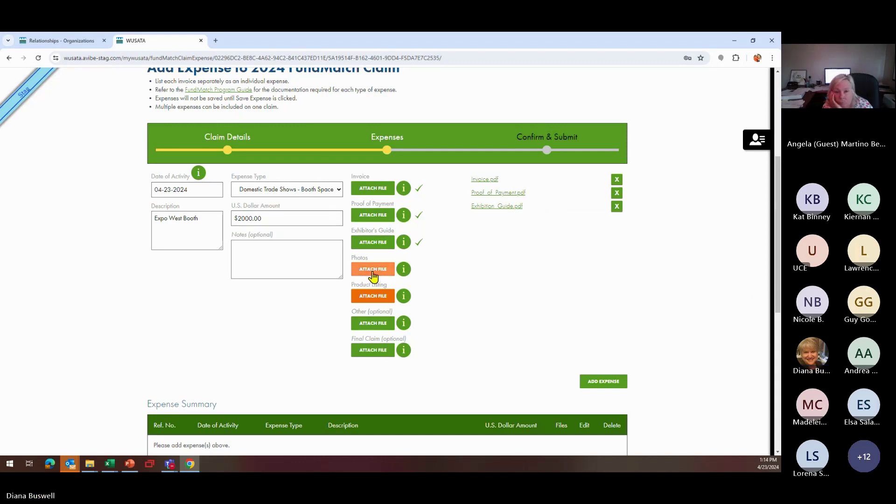
left_click(373, 275)
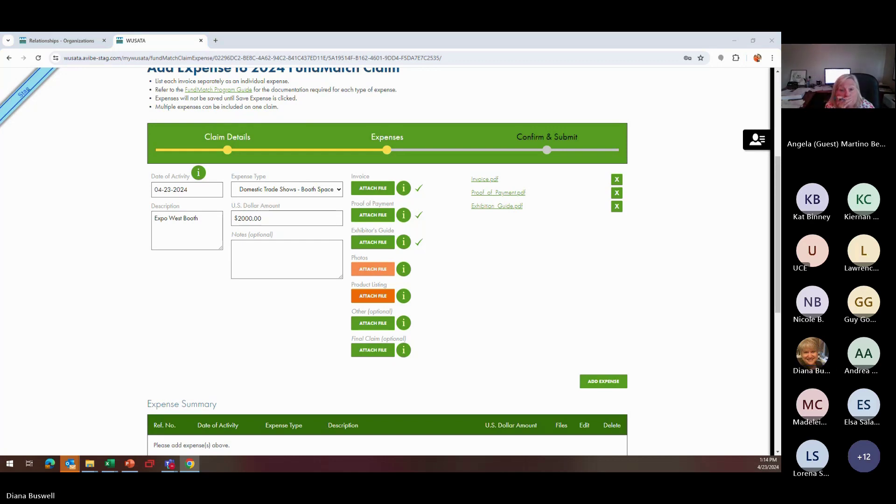
key("Return")
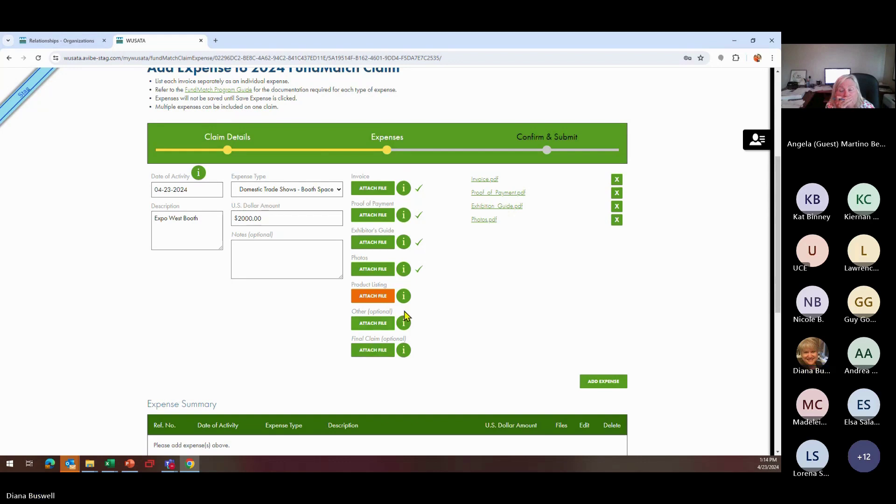
left_click(381, 301)
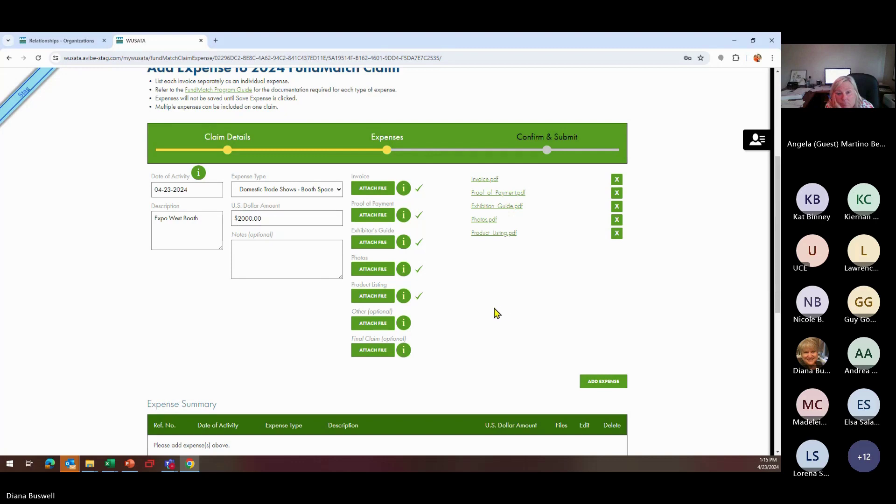
Add the completed Expo West Booth expense to the claim, leaving the optional documents empty.
scroll(504, 314, "down", 3)
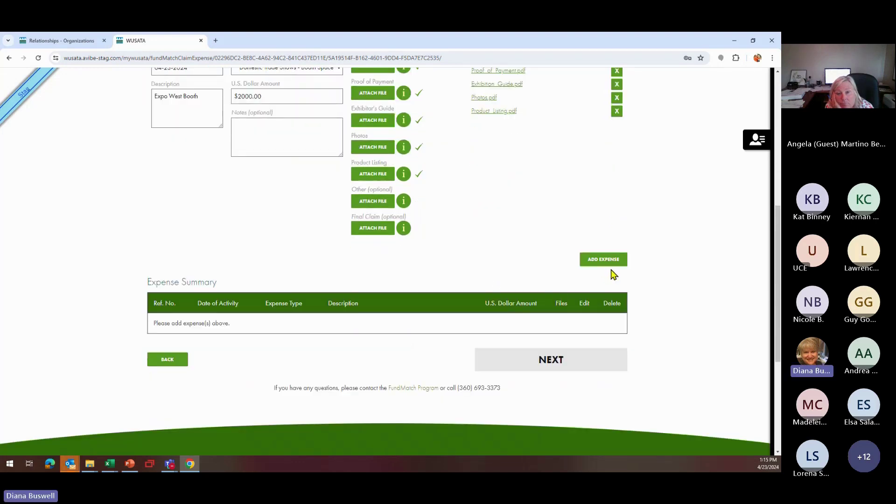
scroll(465, 292, "up", 1)
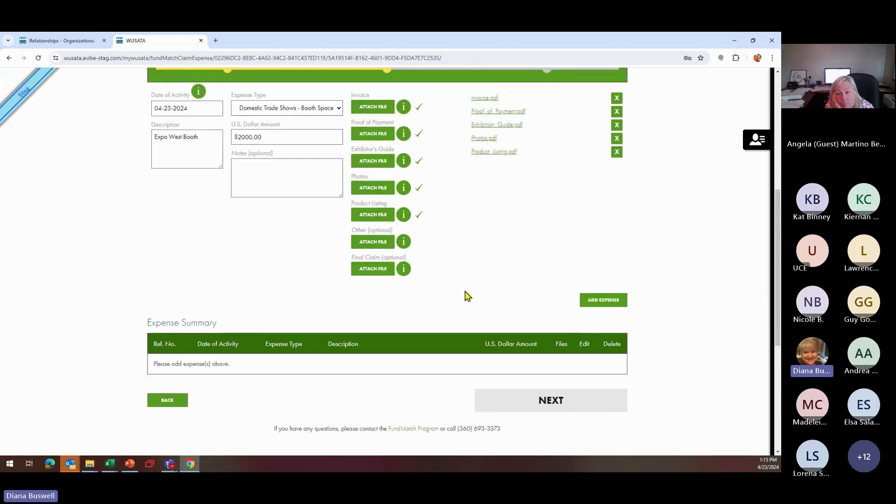
left_click(608, 306)
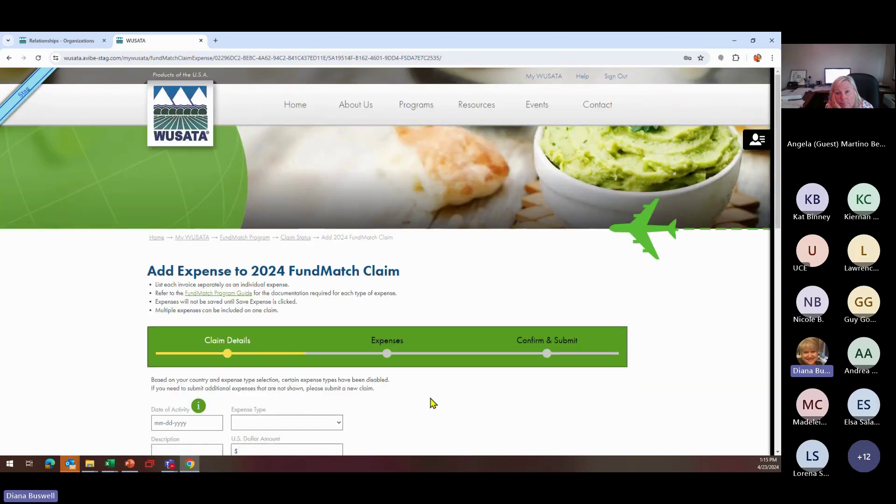
Start a second expense with activity date 04-23-2024 and the type Booth Furniture/Fixtures/Equipment Rental.
scroll(431, 407, "down", 2)
scroll(435, 401, "down", 5)
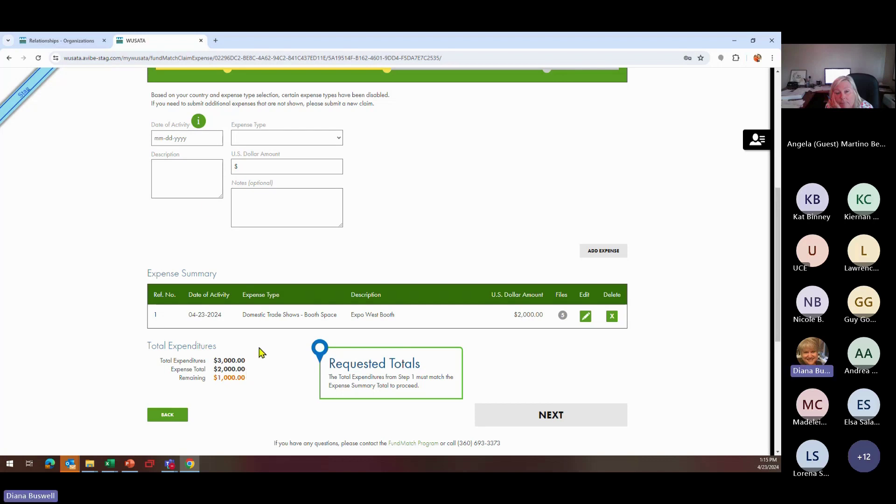
left_click(180, 138)
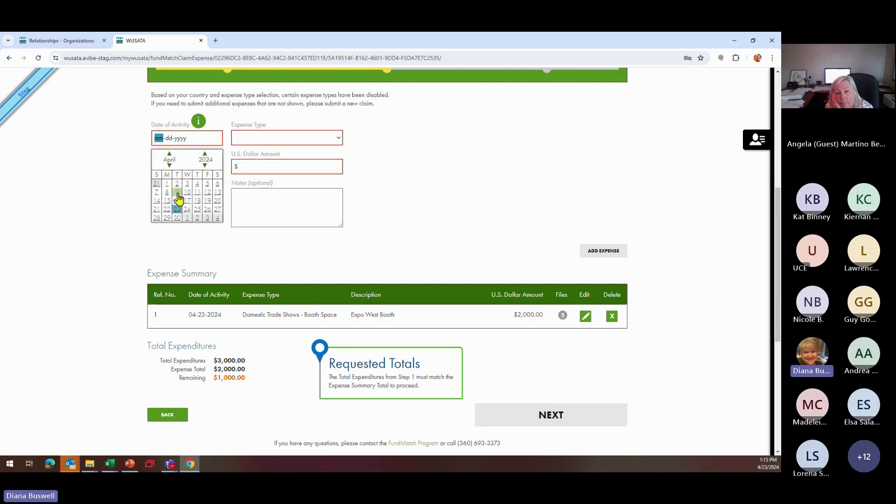
left_click(177, 209)
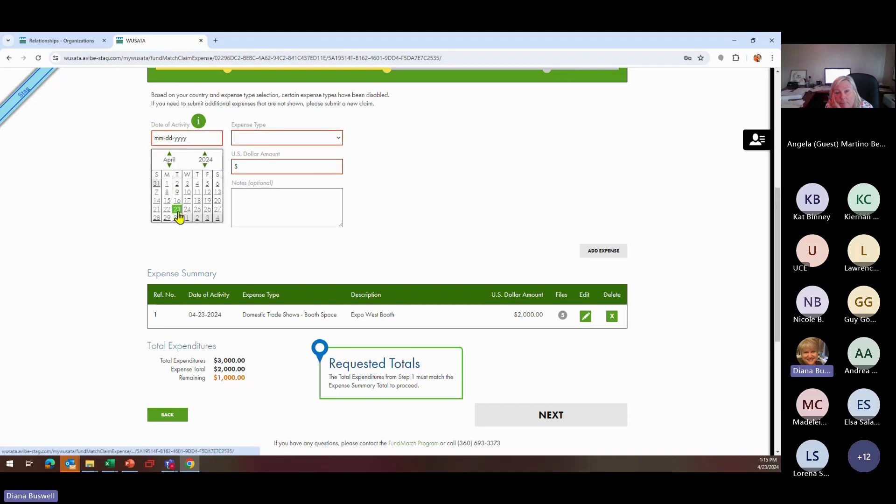
left_click(271, 139)
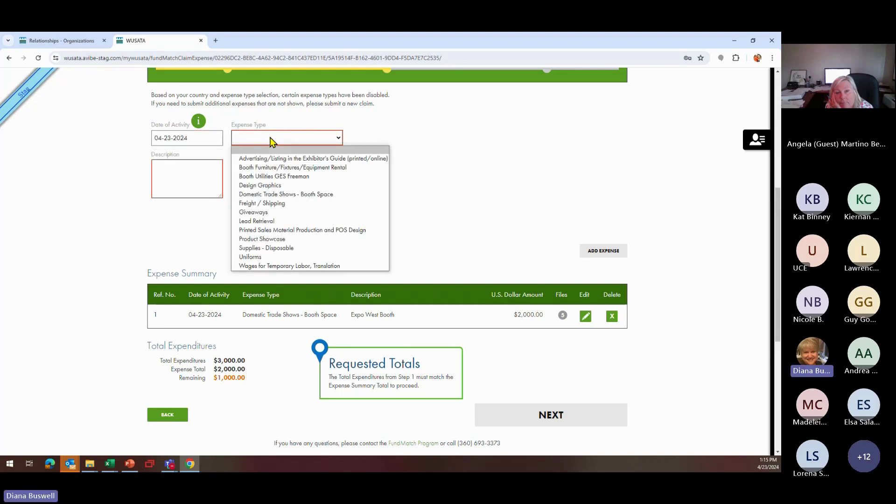
left_click(271, 168)
Enter an amount of $1000.00 and the description "GES -" for the rental expense, and attach the Invoice file as its invoice.
left_click(250, 167)
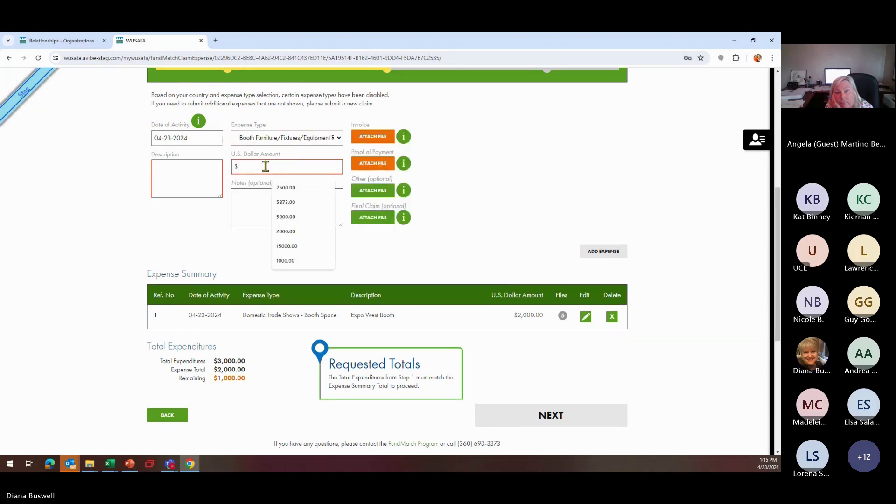
type("1000")
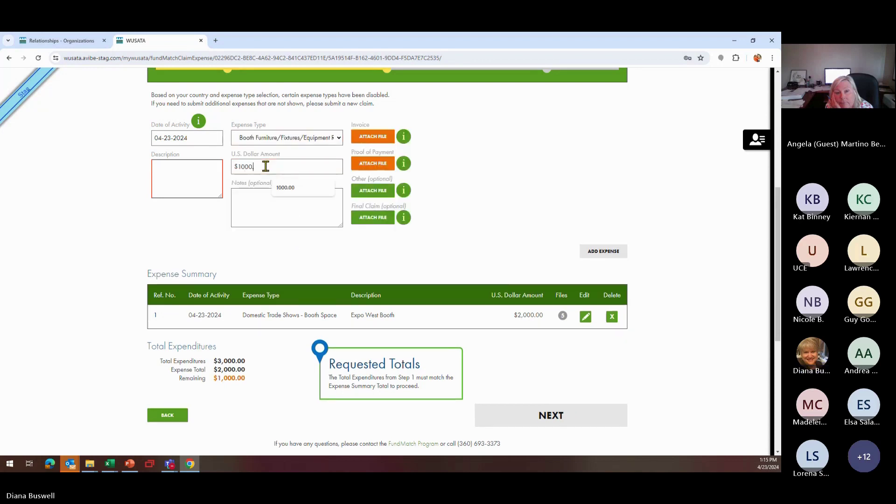
left_click(200, 174)
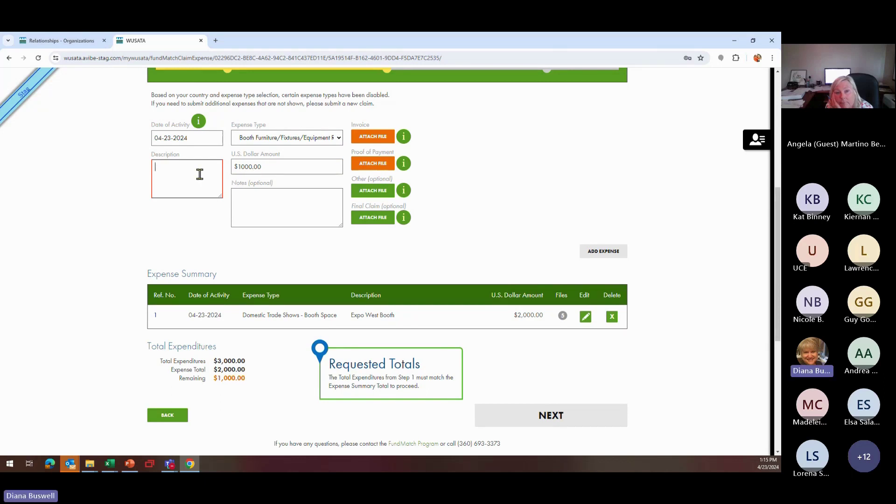
type("GES")
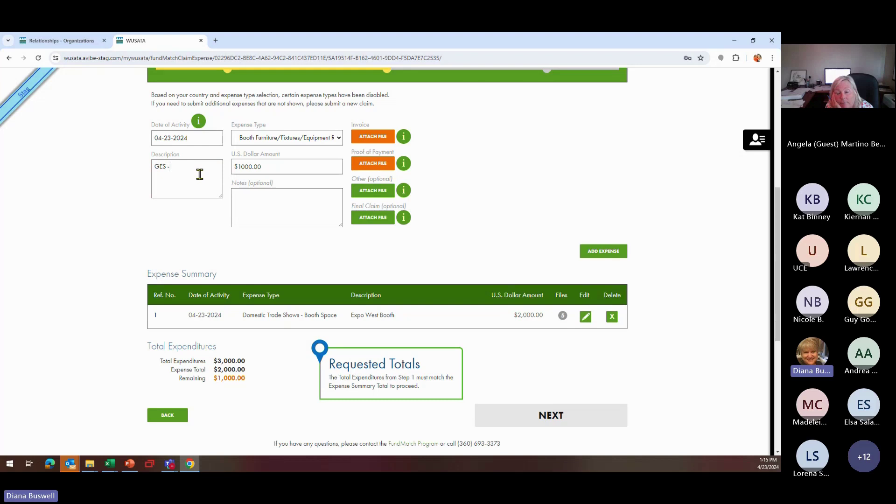
type(" -")
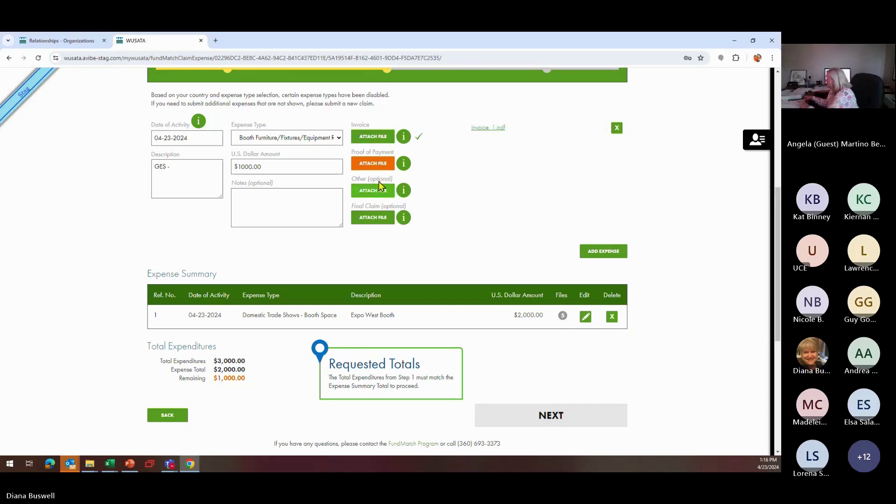
Attach the Proof of Payment file as the rental expense's proof of payment and add the expense to the claim.
left_click(379, 164)
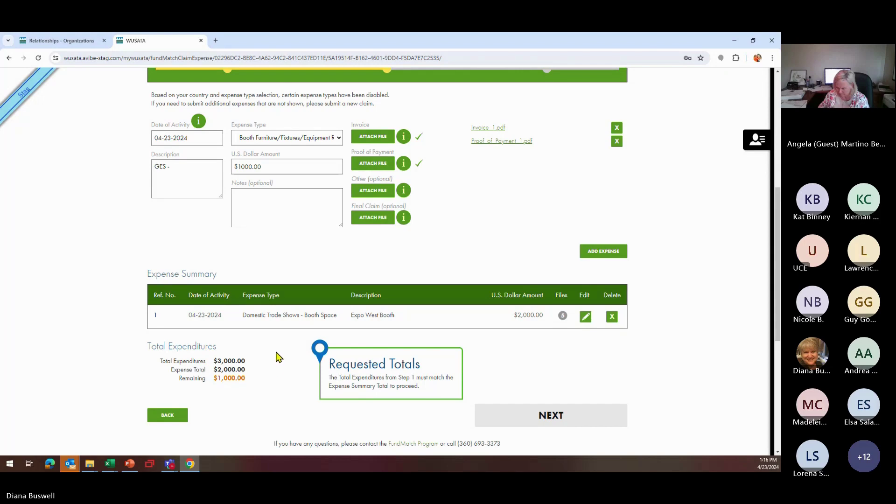
scroll(717, 350, "down", 2)
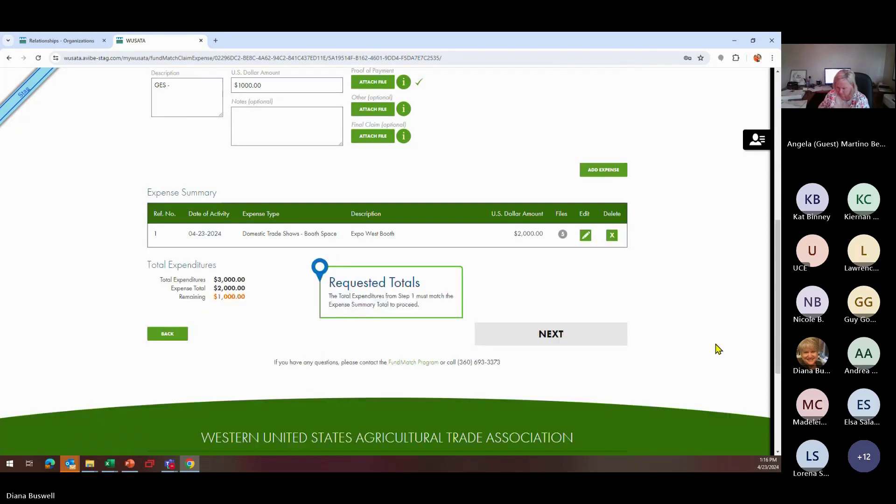
scroll(719, 349, "up", 1)
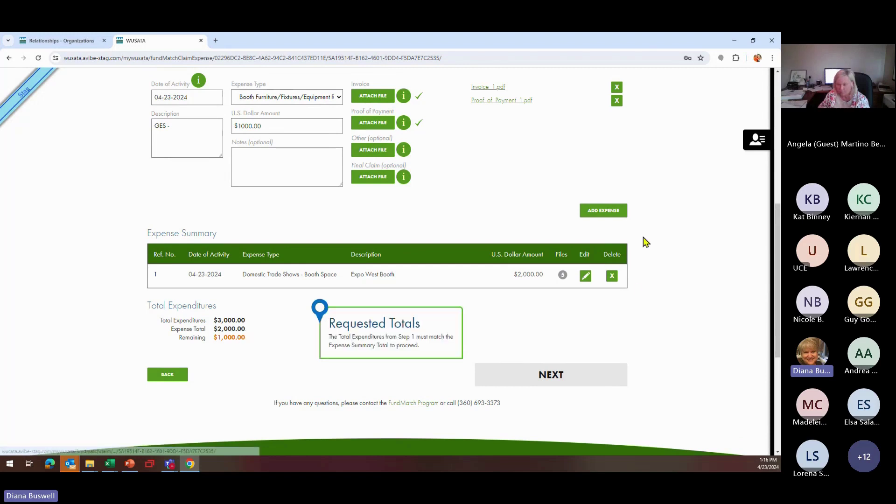
left_click(621, 216)
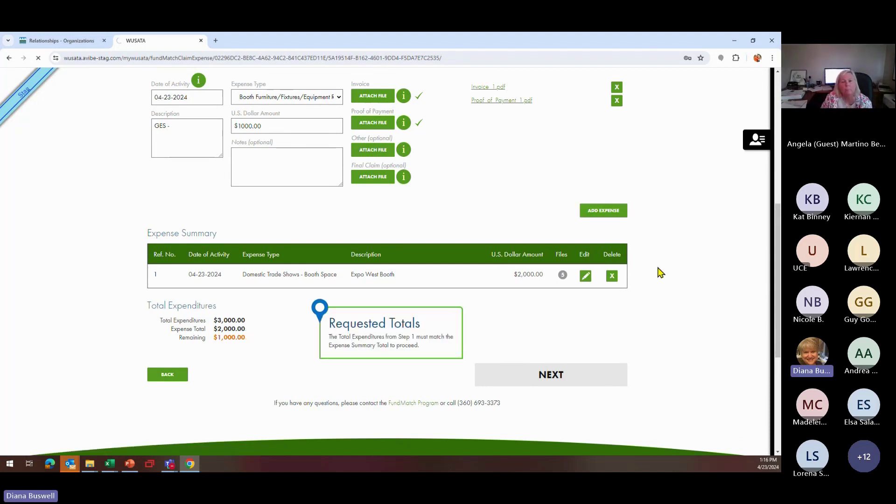
Proceed from the claim's expenses to its confirmation page.
scroll(583, 322, "down", 8)
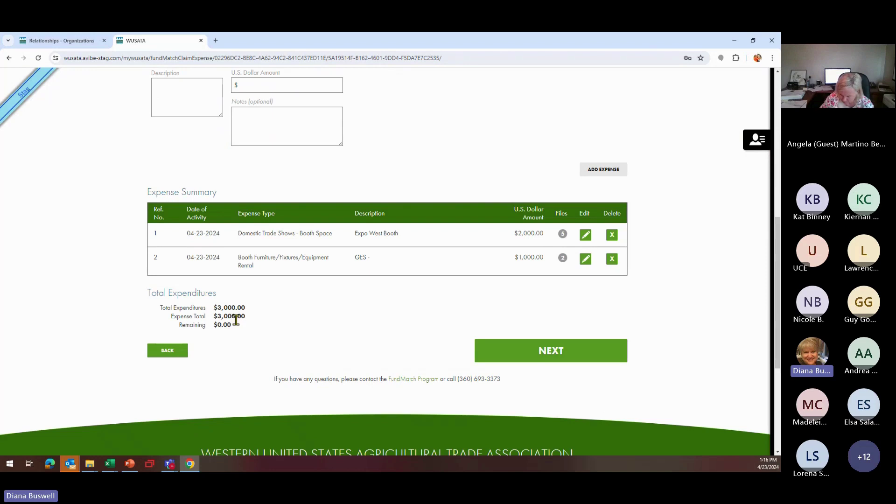
left_click(580, 352)
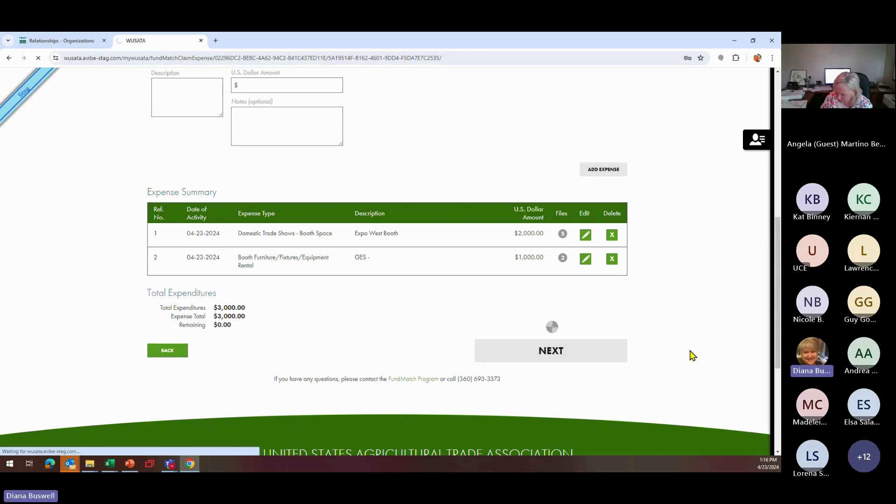
scroll(433, 356, "down", 3)
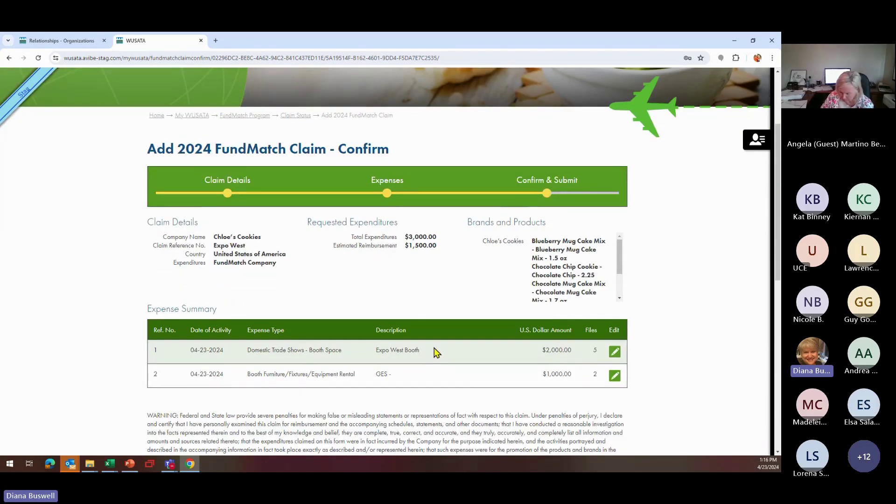
Agree to the certification statement, acknowledge that the total expenditure and estimated reimbursement are subject to WUSATA review, and submit the claim.
scroll(444, 345, "down", 4)
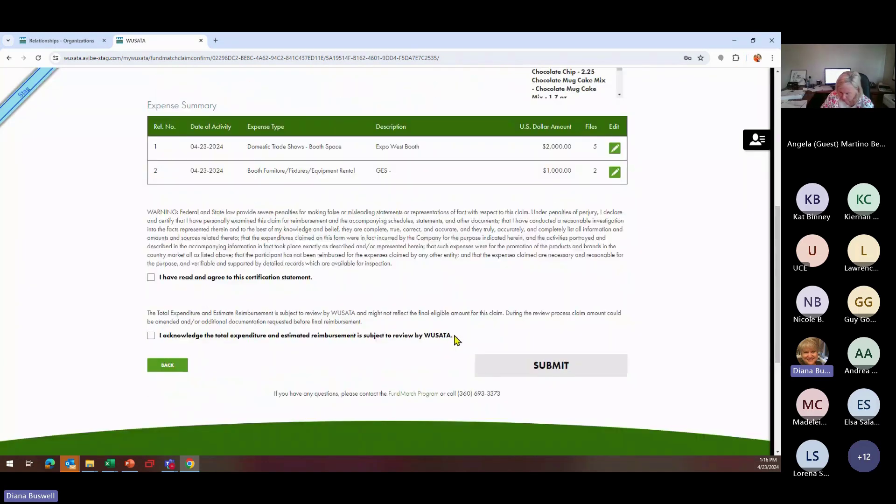
left_click(151, 278)
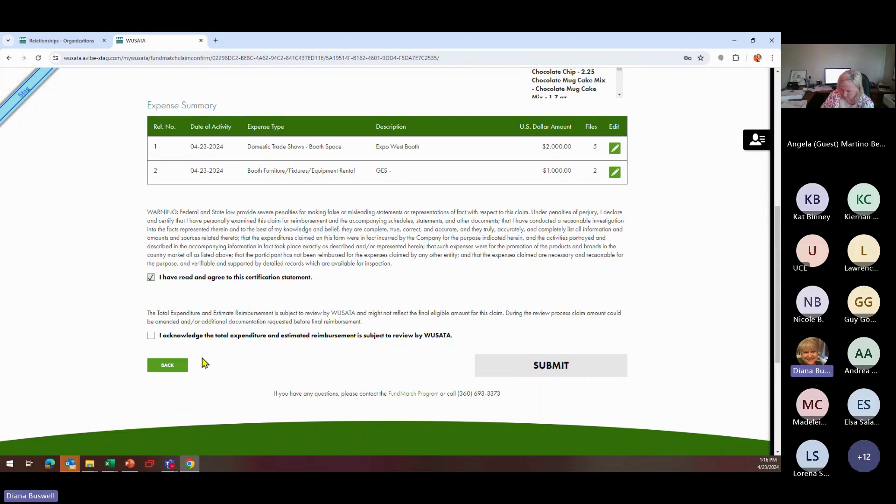
left_click(151, 335)
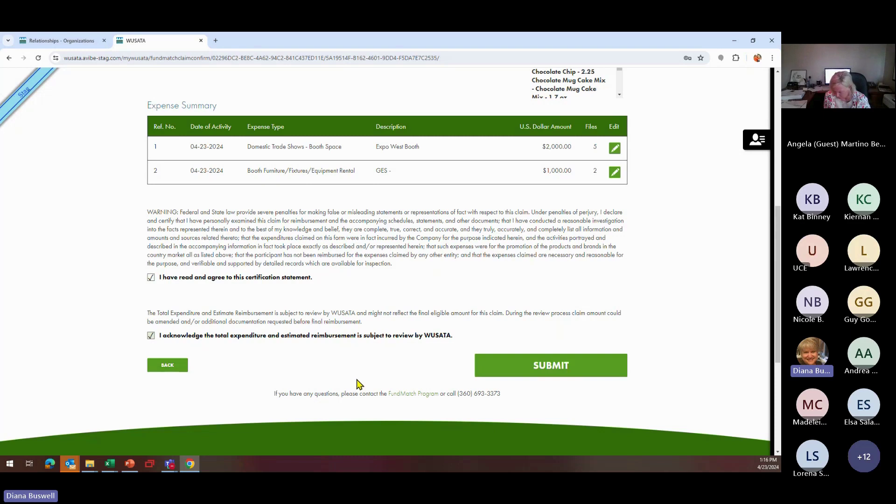
left_click(591, 369)
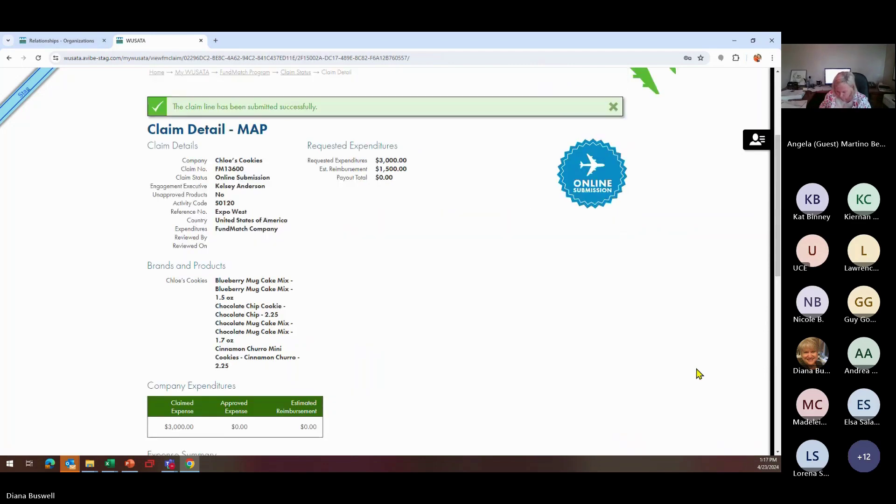
scroll(360, 349, "up", 3)
scroll(360, 349, "up", 1)
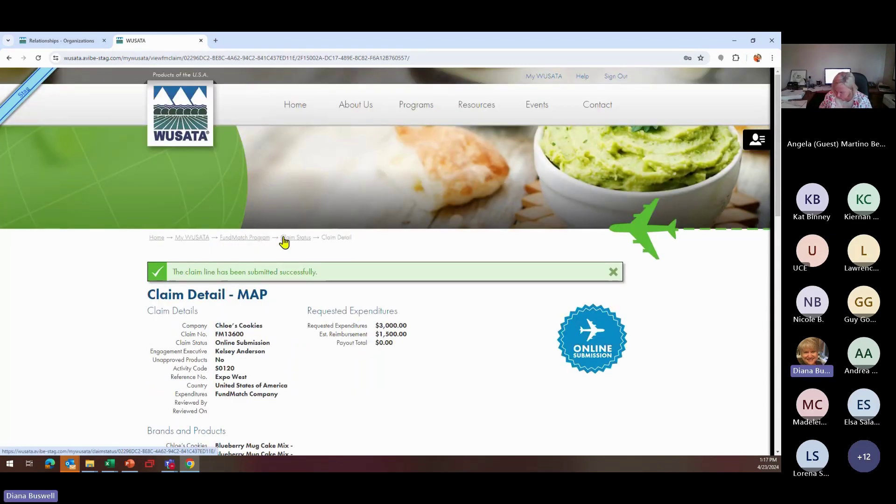
Review the submitted claim's expense summary and return to the list of claims.
scroll(262, 325, "down", 9)
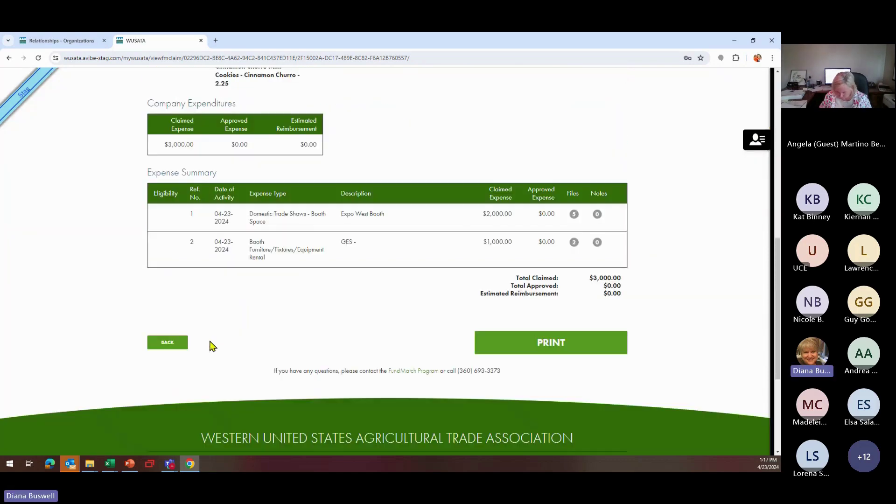
left_click(176, 345)
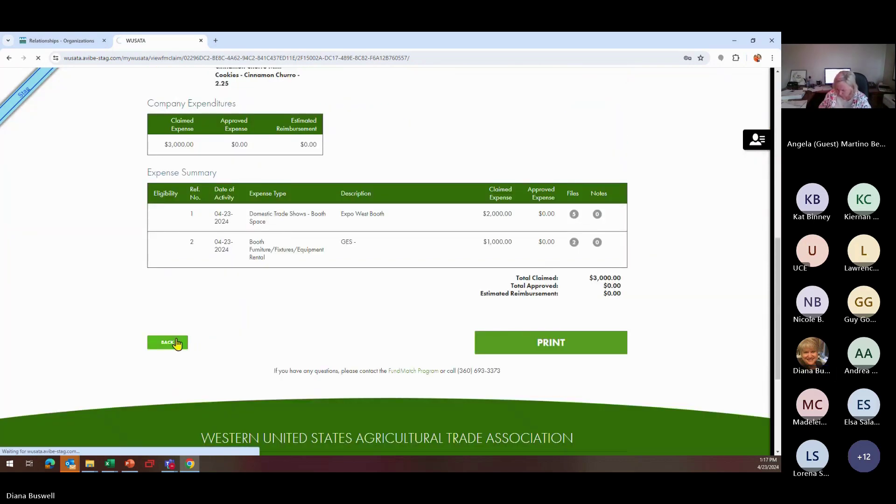
scroll(206, 372, "down", 2)
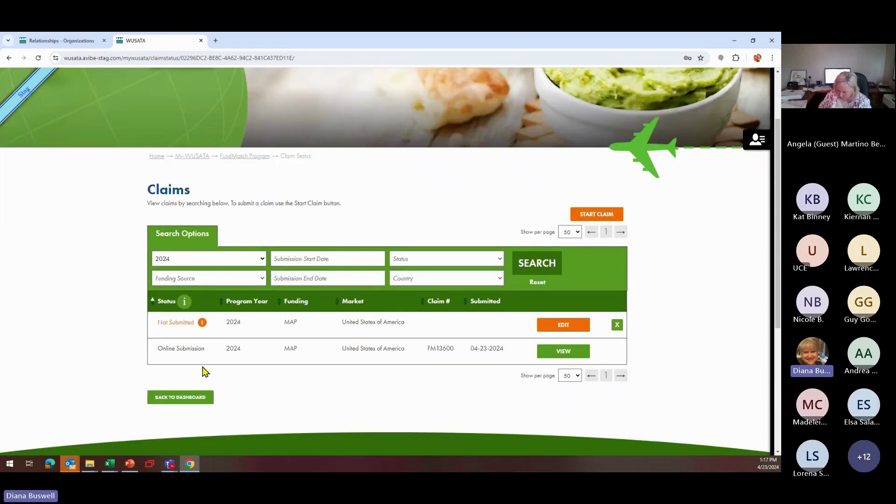
scroll(514, 396, "down", 2)
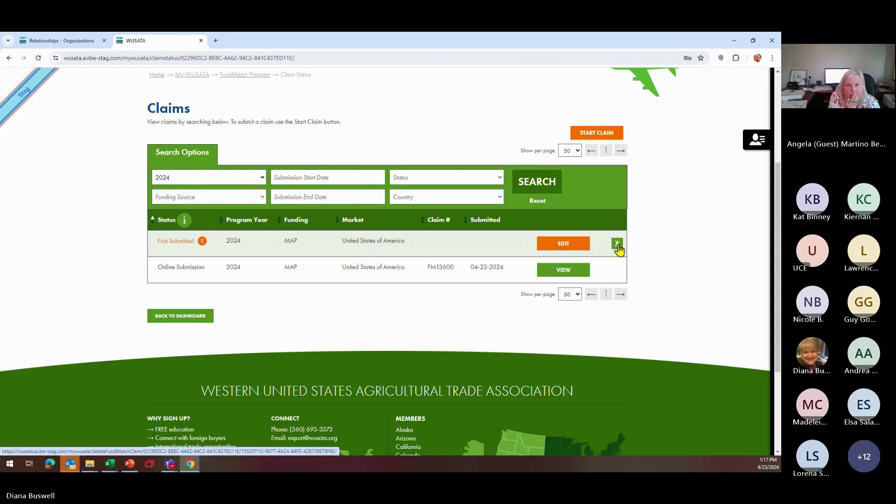
View the online-submission claim from the claims list, check its details and expense summary, and go back to the list.
left_click(564, 271)
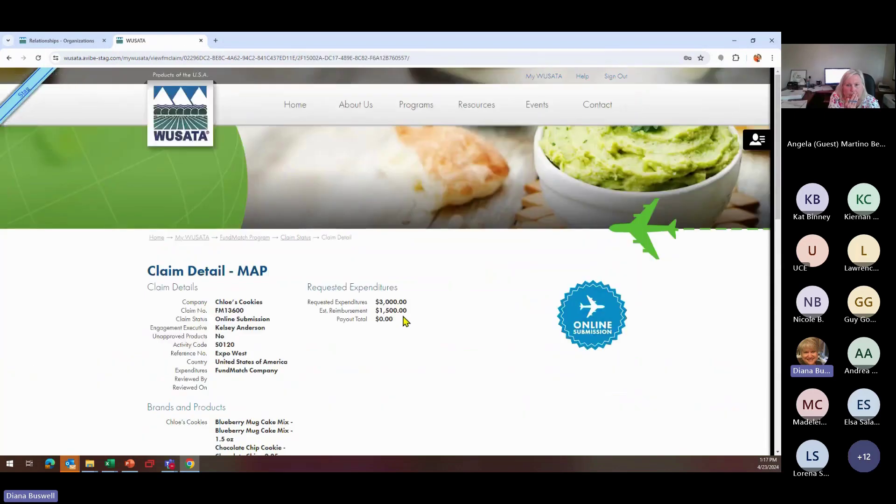
scroll(405, 322, "down", 4)
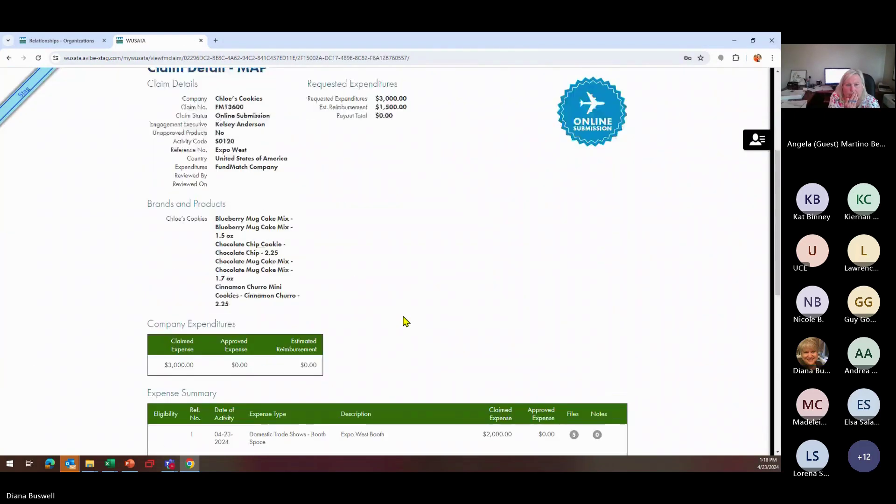
scroll(405, 322, "down", 3)
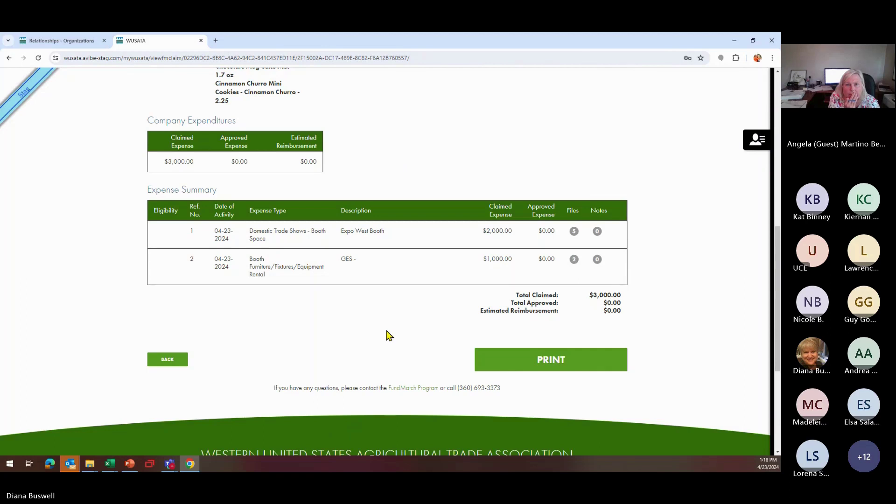
left_click(183, 367)
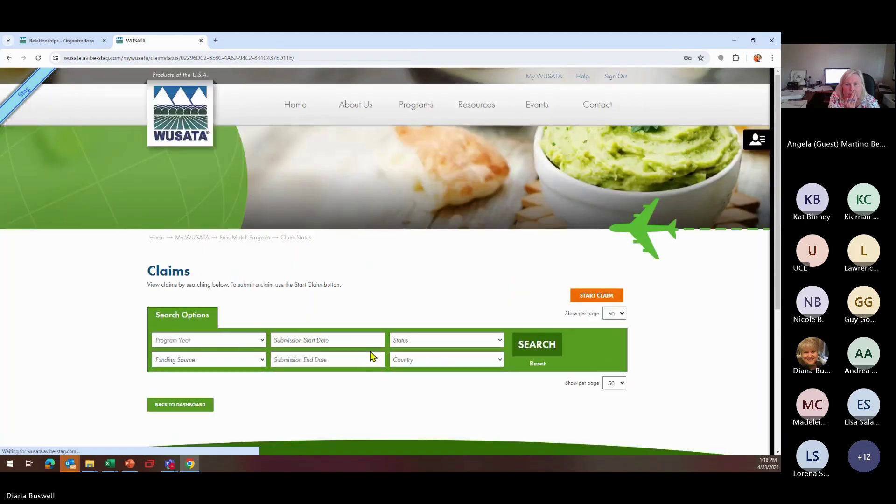
scroll(370, 351, "down", 3)
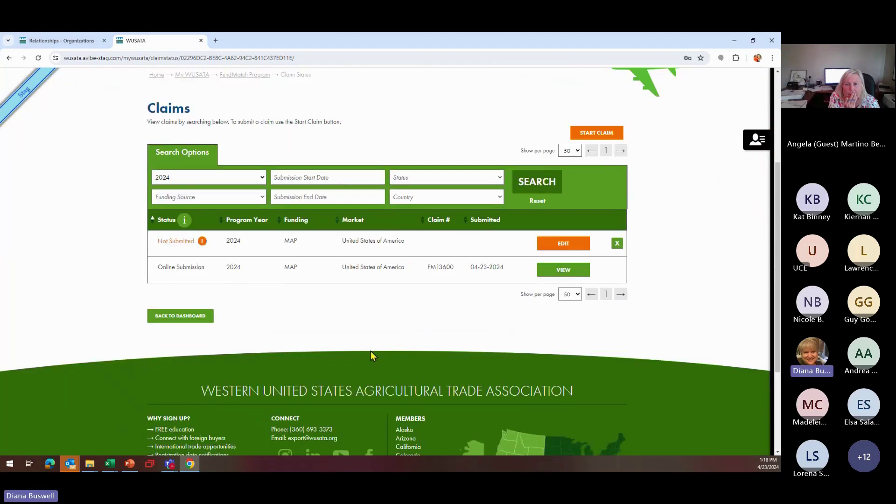
scroll(371, 351, "up", 1)
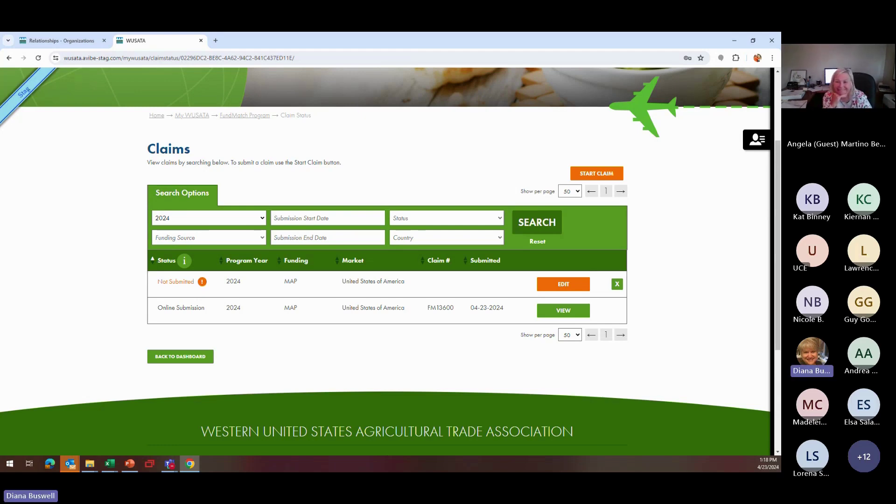
Start a new 2024 FundMatch claim with the reference "London Fair" and the country United Kingdom (UK).
key("alt+Tab")
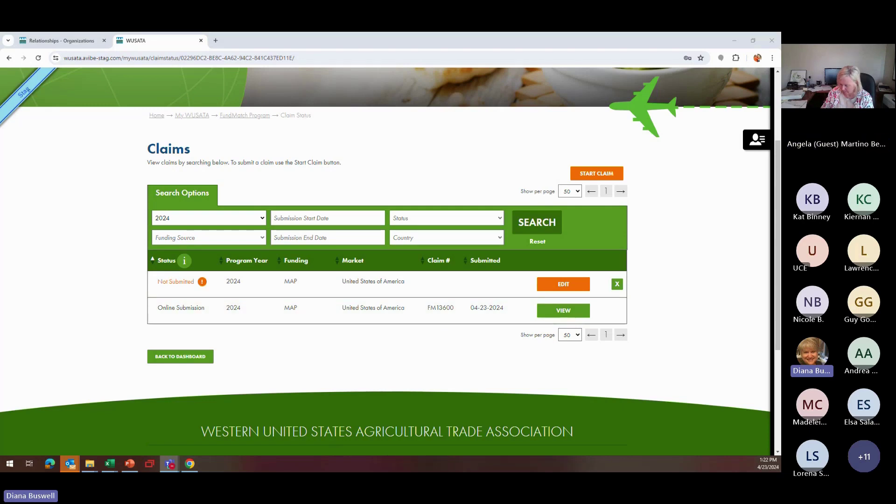
left_click(602, 175)
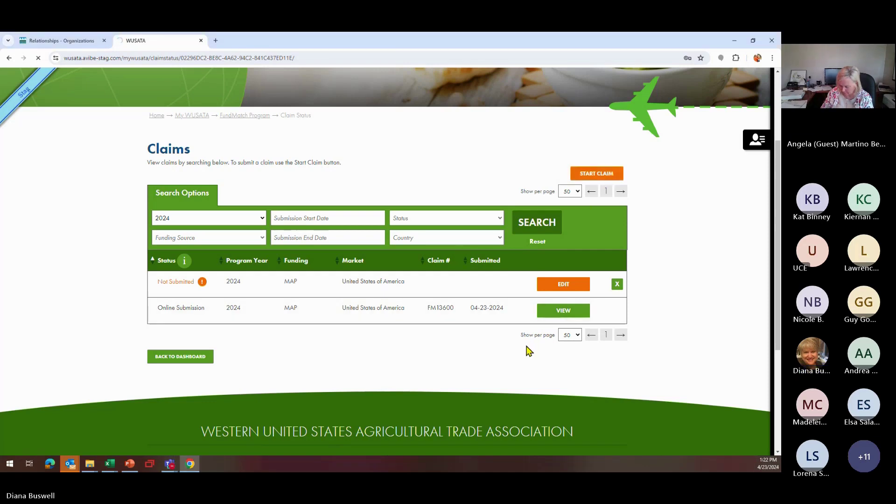
scroll(324, 378, "down", 8)
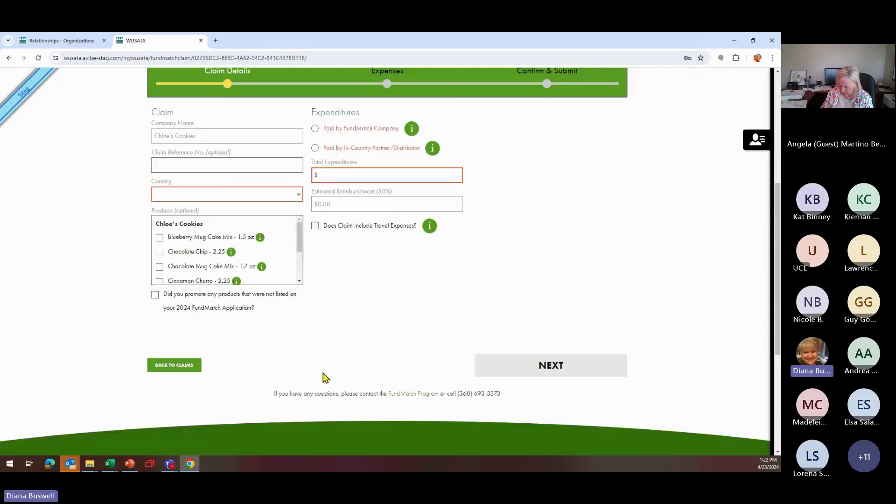
scroll(325, 378, "up", 2)
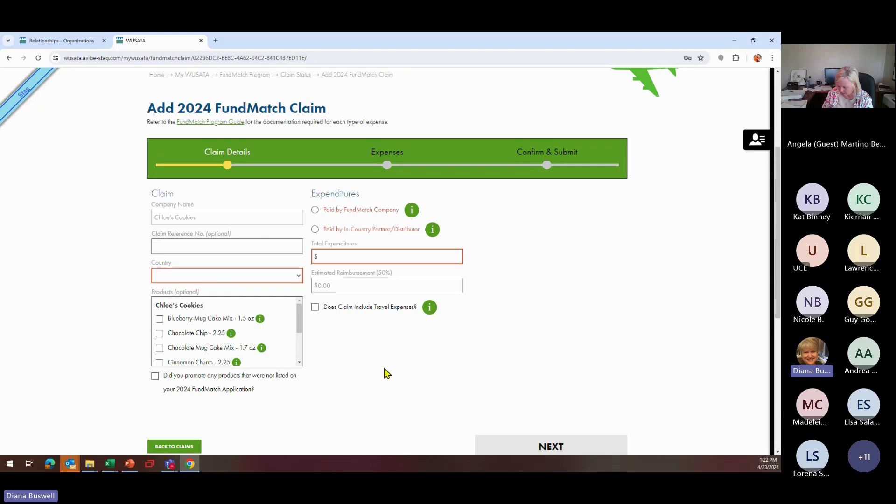
left_click(231, 246)
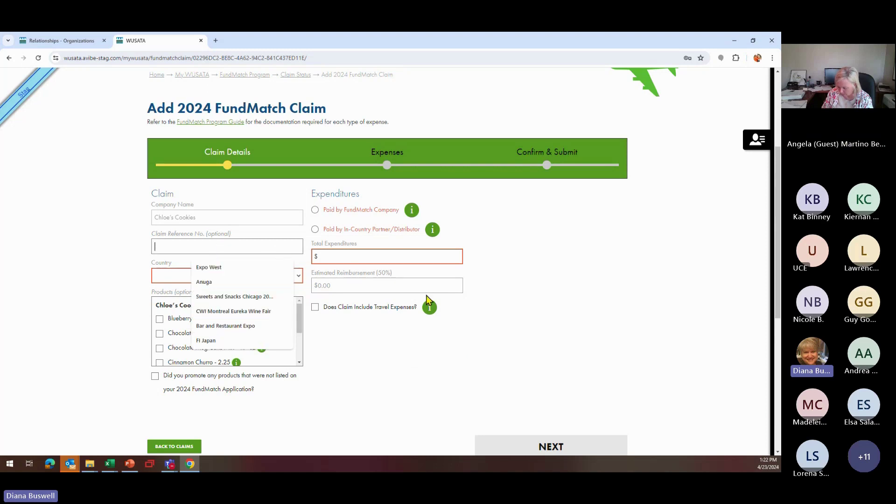
type("London Fair")
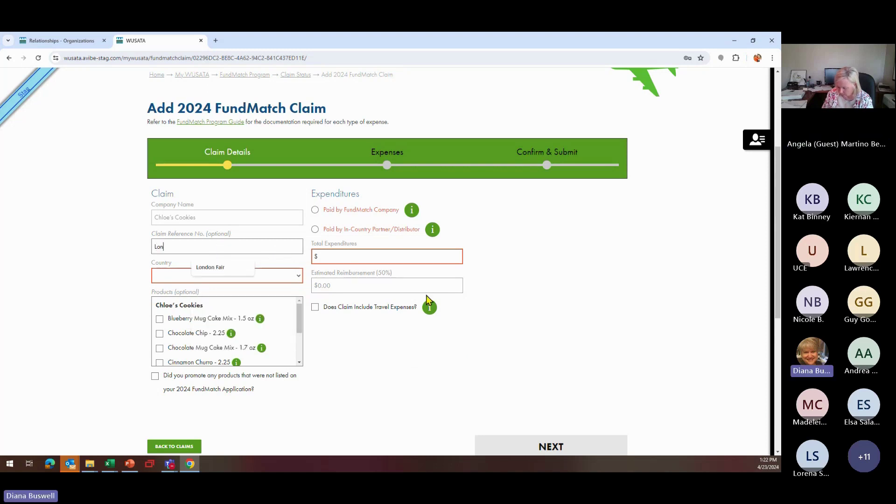
left_click(237, 267)
left_click(280, 280)
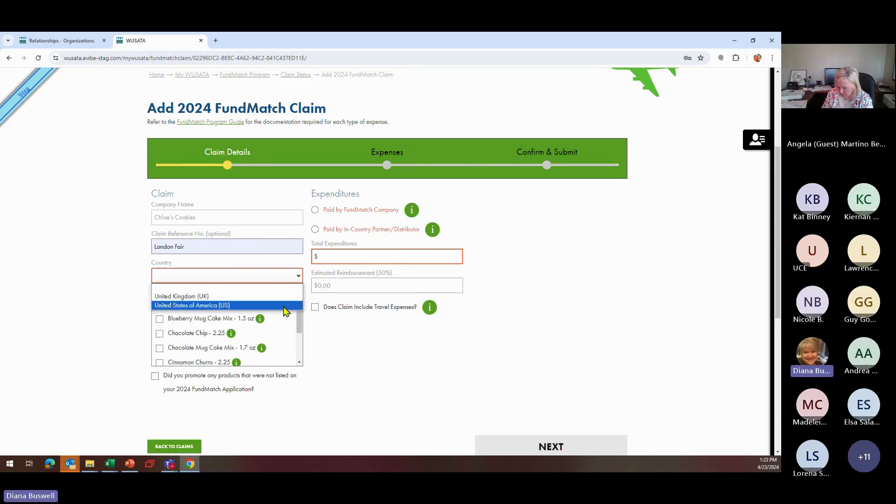
left_click(282, 299)
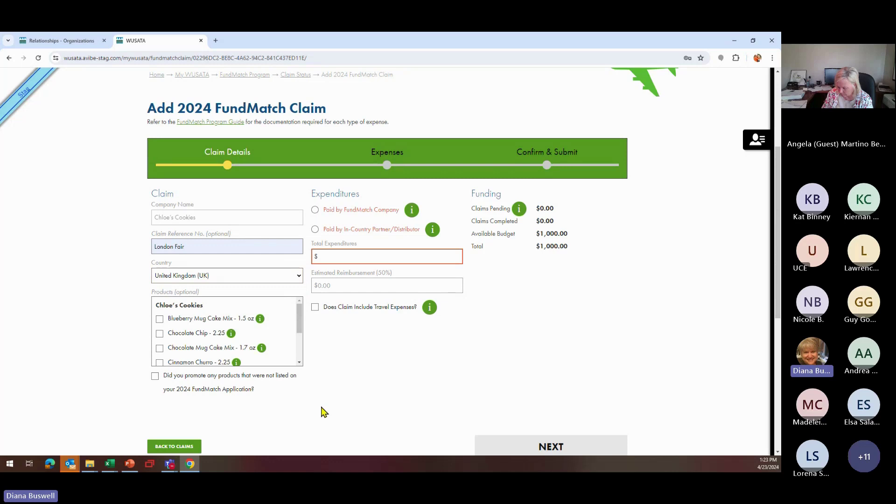
Include Blueberry Mug Cake Mix - 1.5 oz, Chocolate Chip - 2.25 and Chocolate Mug Cake Mix - 1.7 oz as the claim's products.
left_click(159, 319)
left_click(159, 333)
left_click(160, 349)
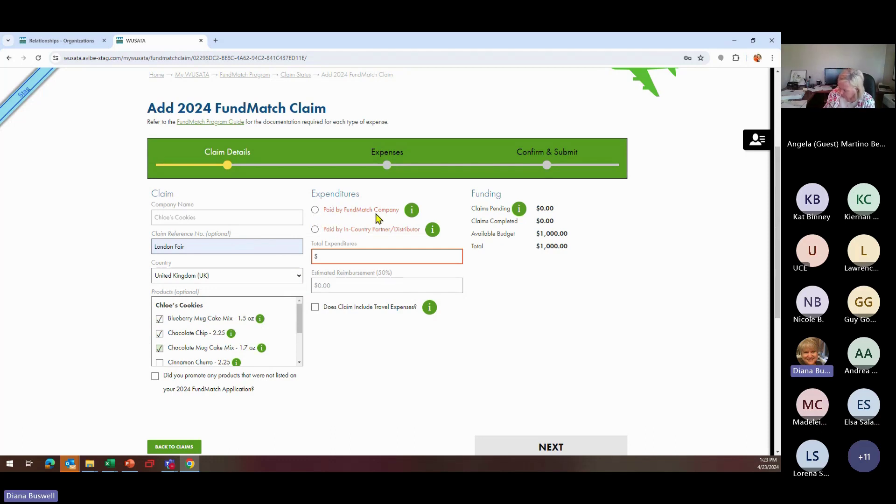
Mark the expenditures as paid by the FundMatch company and set the total expenditures to $1000.00.
mouse_move(410, 212)
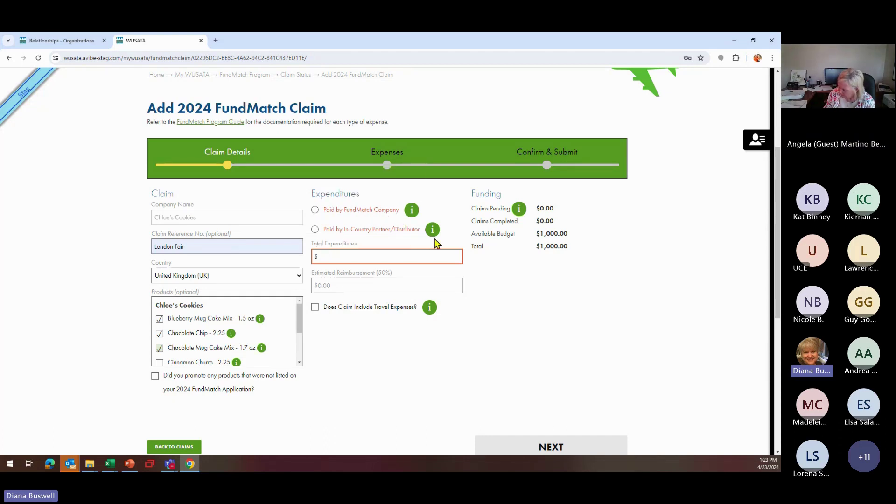
left_click(315, 210)
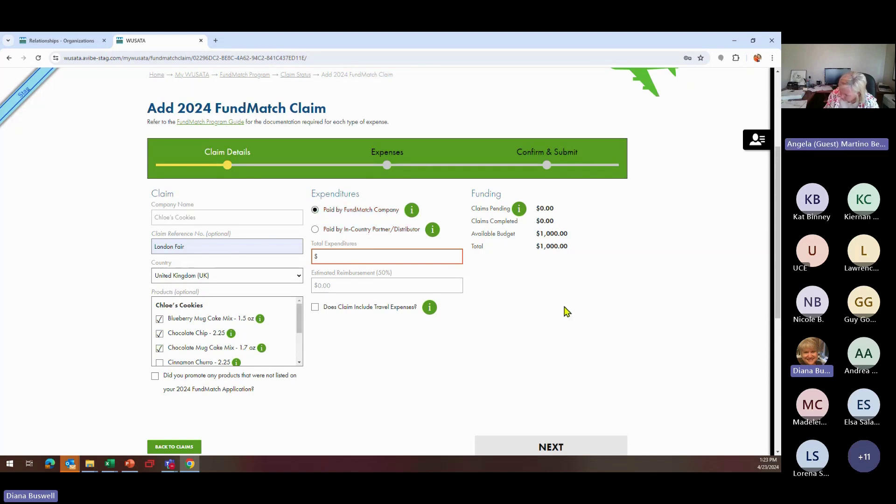
left_click(337, 255)
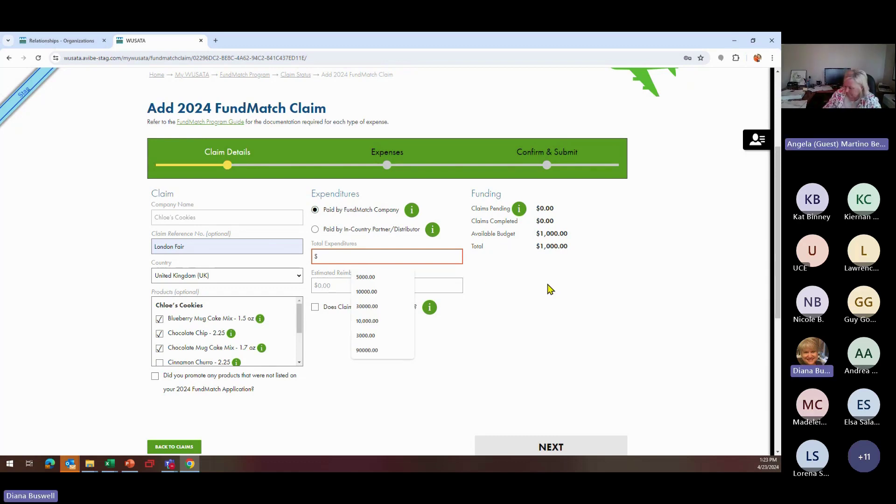
type("1000.00")
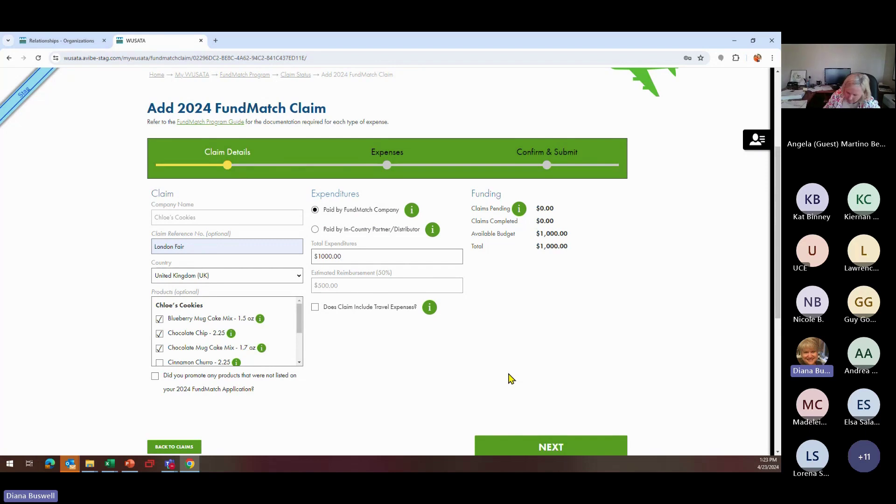
Declare that the claim includes travel expenses, answer Yes to the prior ATO travel notification, and proceed to the travel expenses page.
scroll(509, 378, "down", 1)
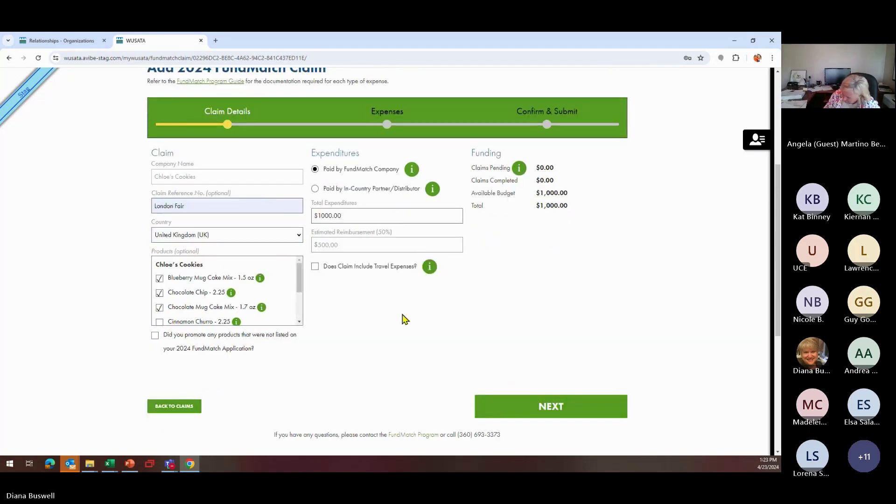
left_click(315, 268)
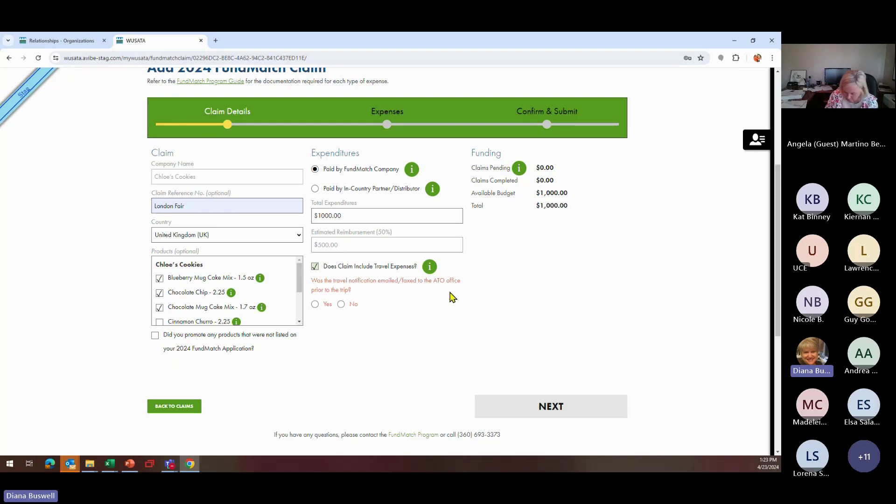
left_click(315, 304)
scroll(612, 322, "down", 1)
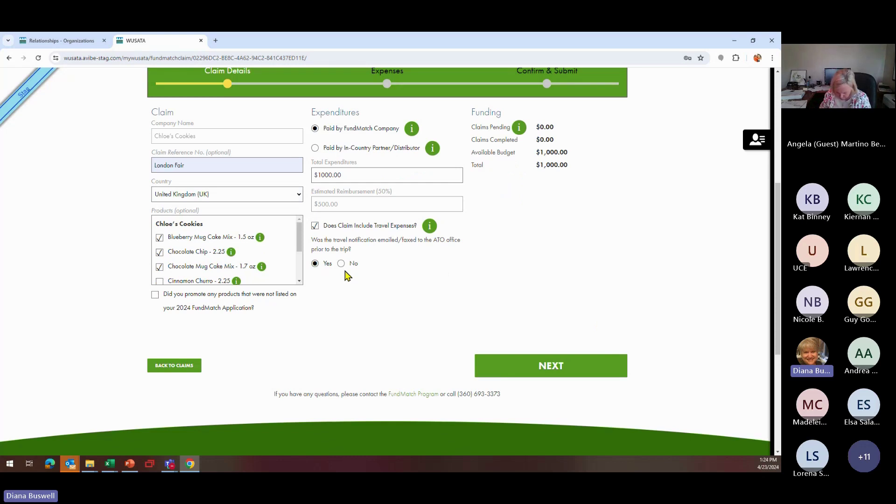
left_click(592, 367)
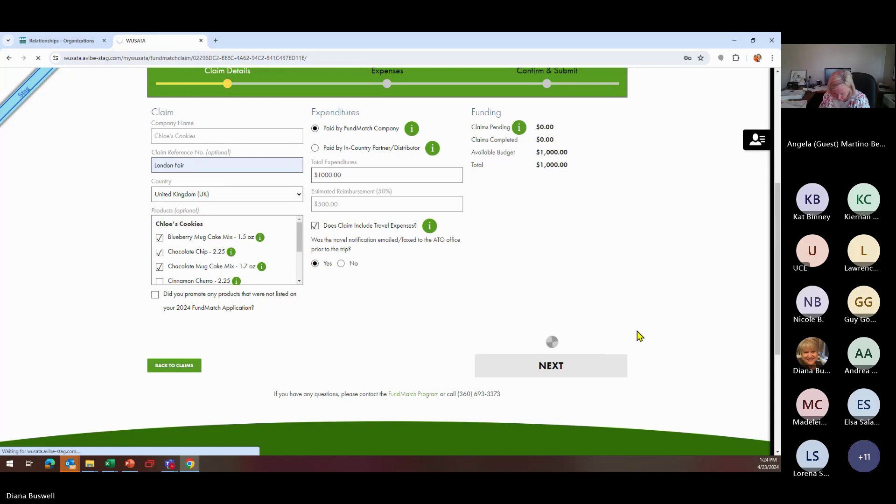
Set the international trade show to 2024 London Wine Fair and enter the note "Travel to London Fair".
scroll(401, 369, "down", 3)
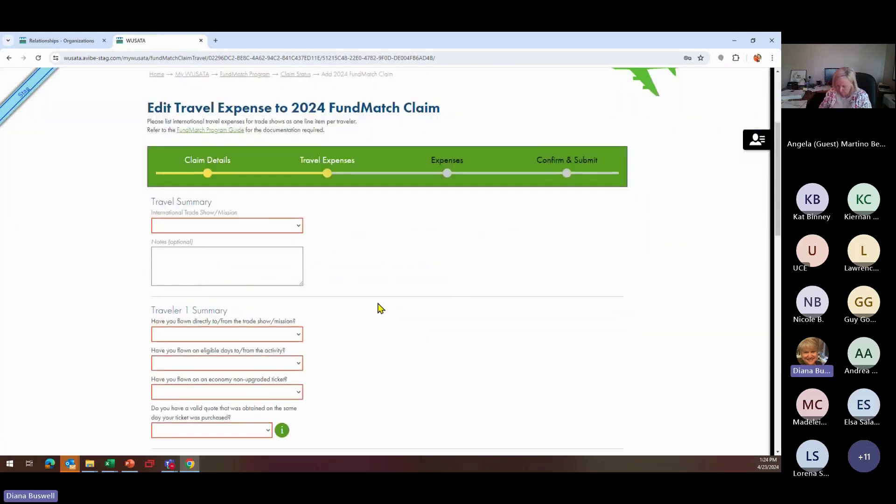
scroll(381, 308, "down", 2)
left_click(298, 142)
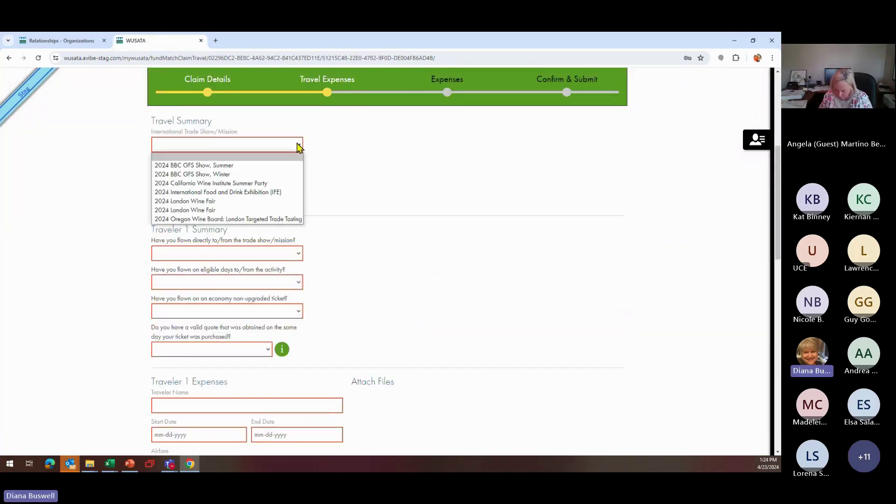
left_click(279, 202)
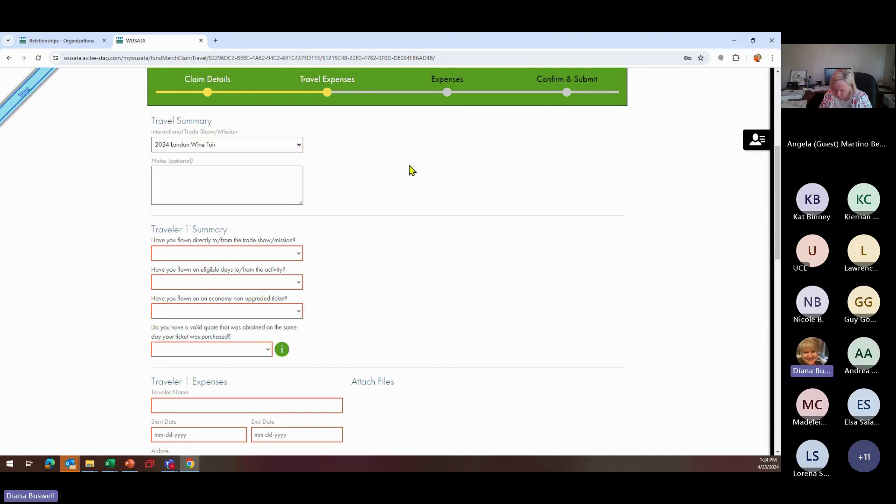
type("Travel to")
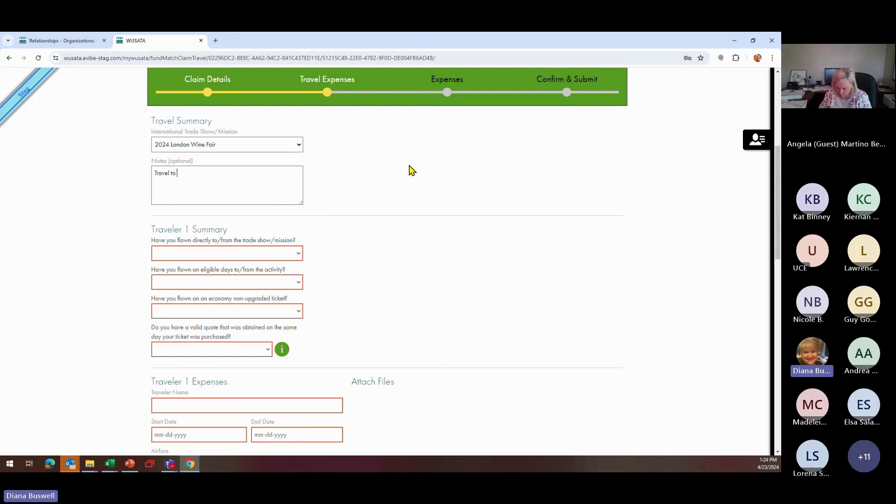
type(" London Fair")
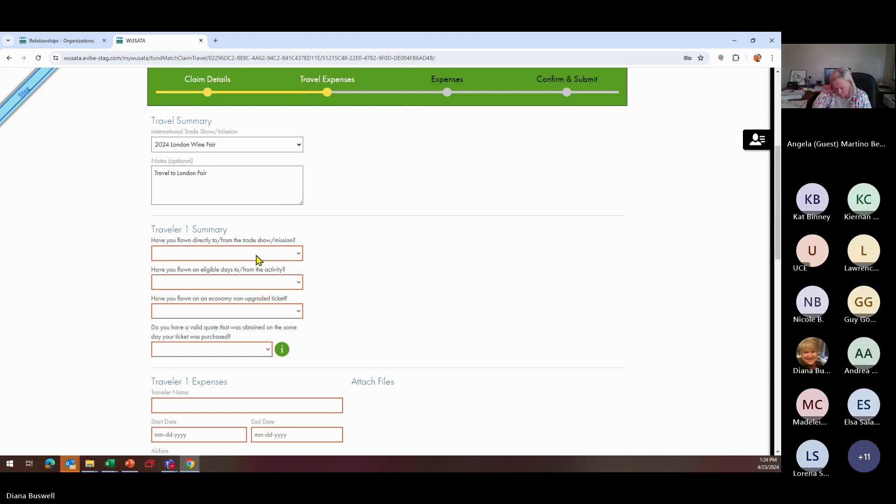
Answer No for Traveler 1's direct flight, eligible travel days and economy non-upgraded ticket, and Yes for a valid same-day quote.
left_click(257, 260)
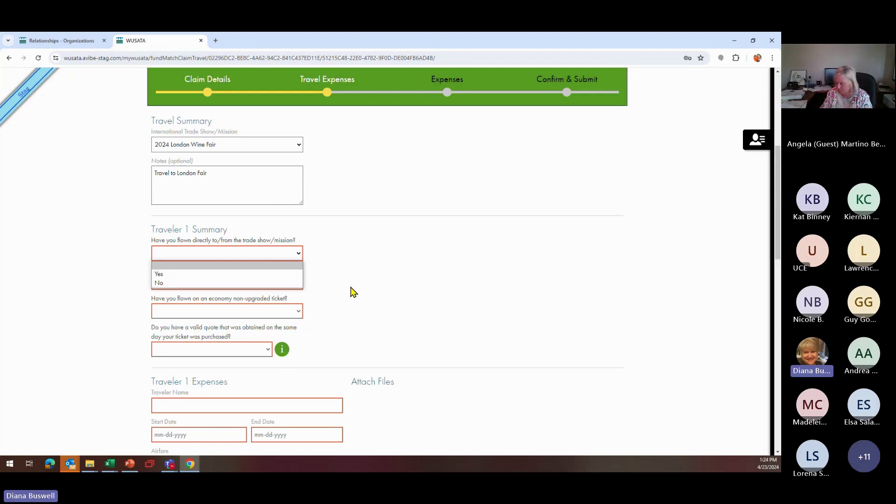
left_click(243, 290)
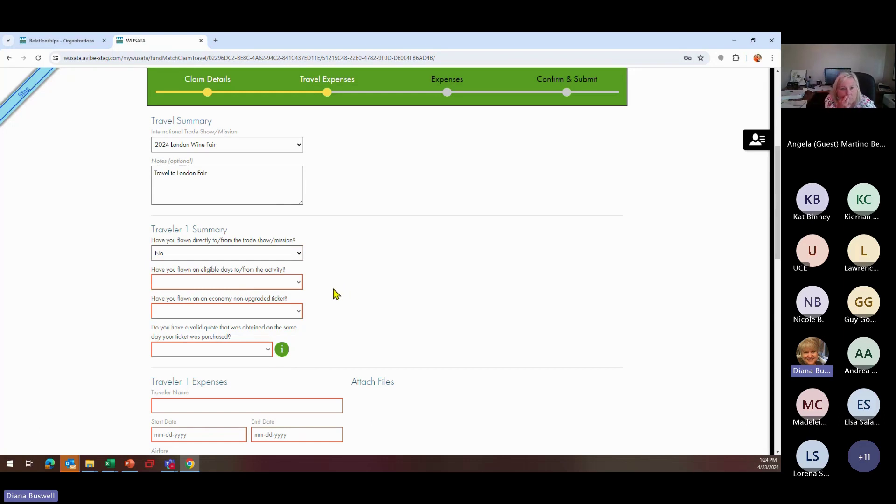
left_click(248, 285)
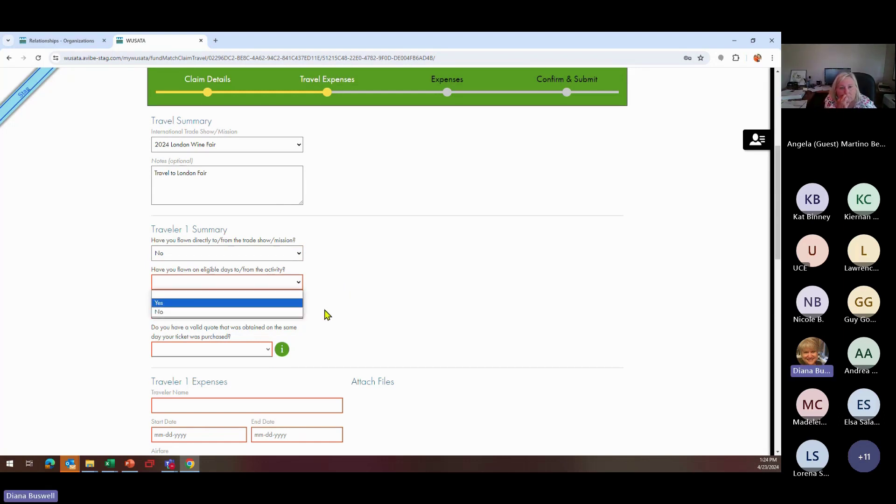
left_click(283, 311)
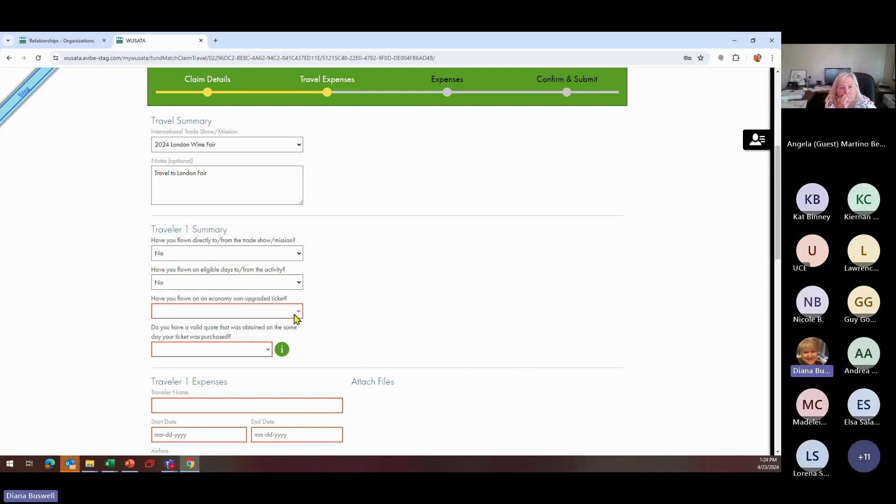
left_click(299, 311)
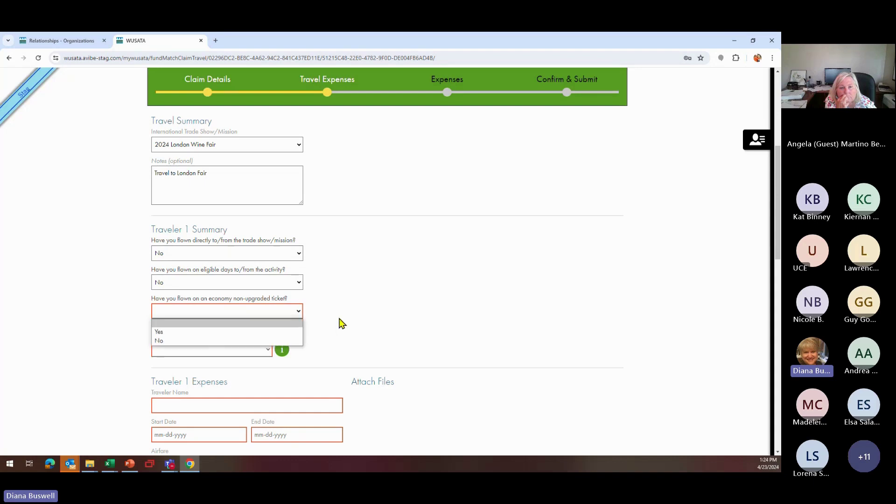
left_click(232, 341)
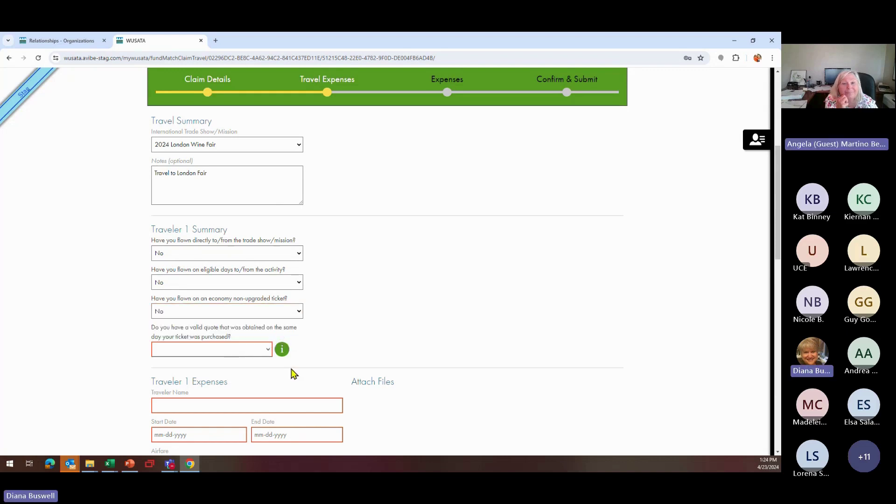
left_click(266, 351)
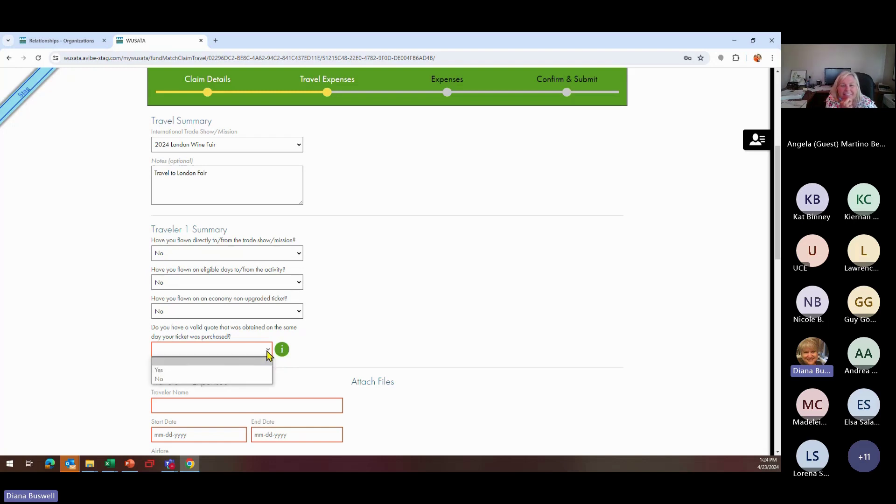
left_click(256, 372)
Enter the traveler's name under Traveler 1 Expenses and set both the start and end dates to 04-23-2024.
scroll(523, 355, "down", 3)
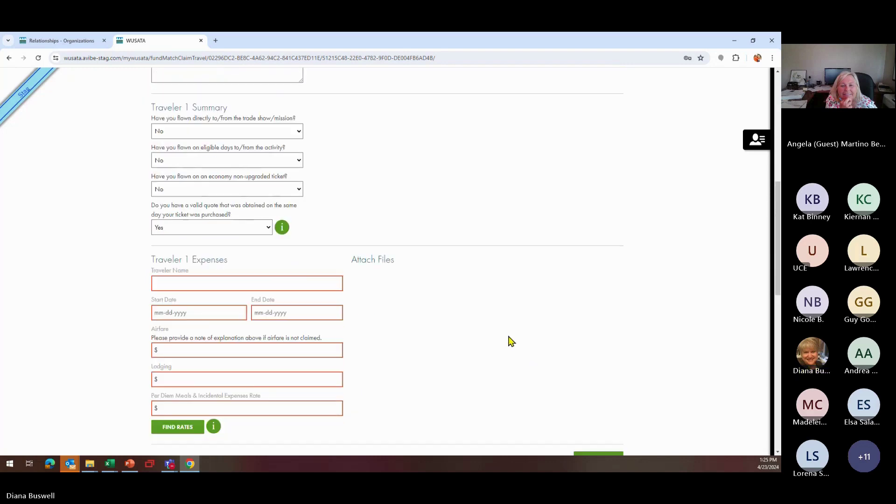
mouse_move(282, 230)
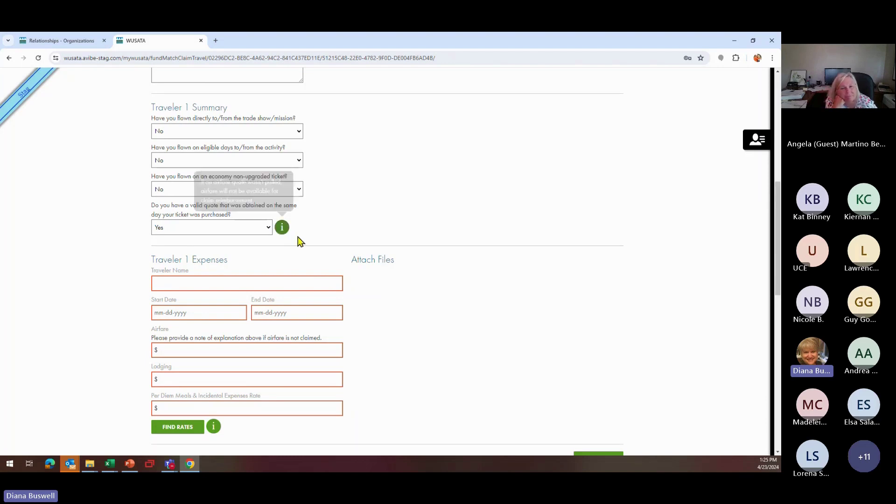
left_click(234, 282)
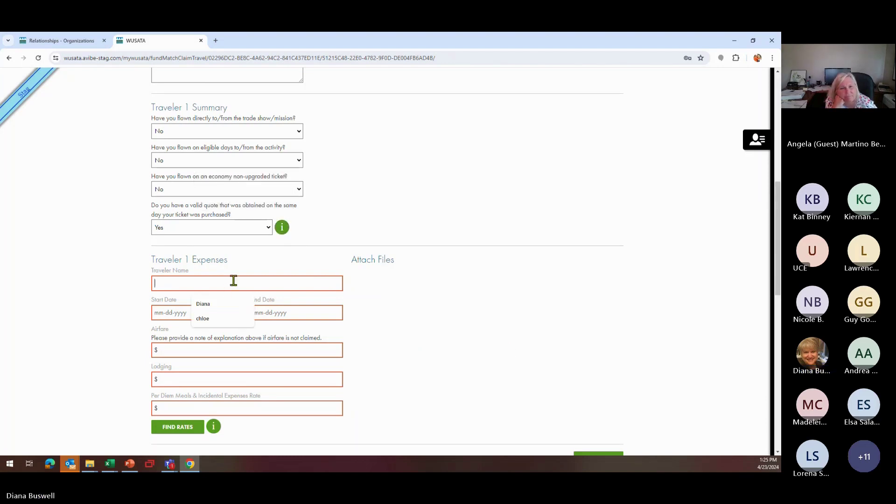
left_click(220, 320)
left_click(224, 312)
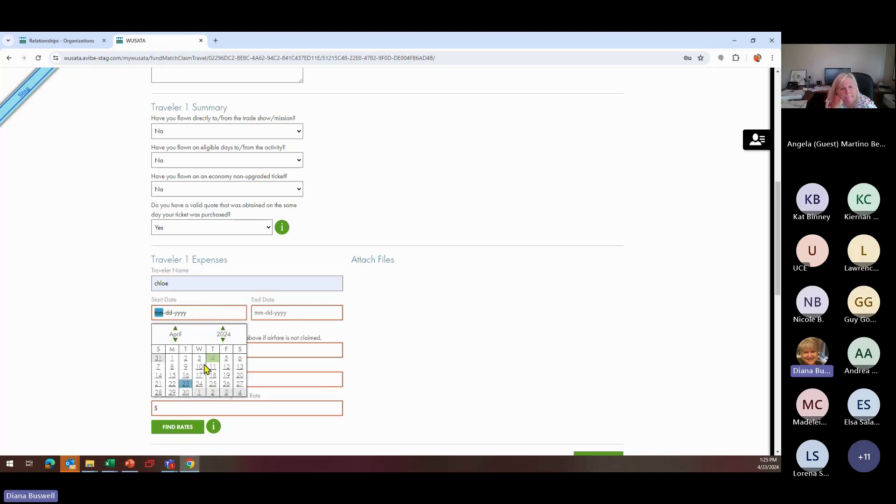
left_click(185, 384)
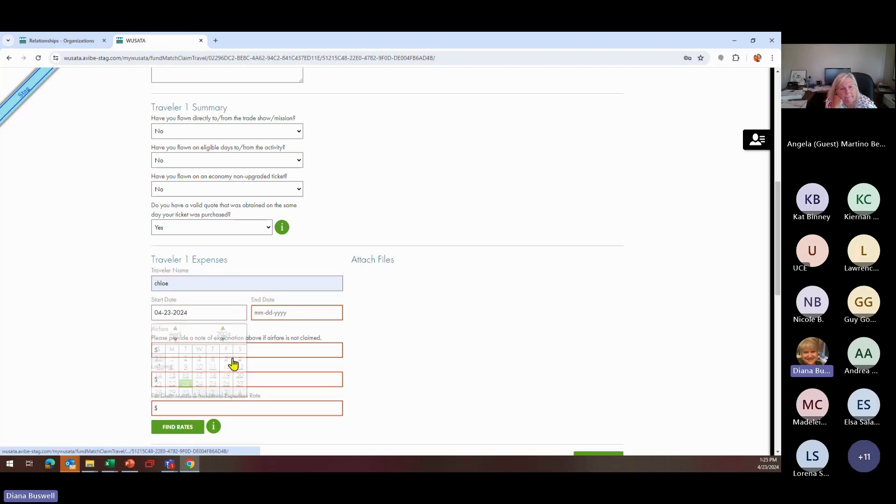
left_click(291, 312)
left_click(283, 384)
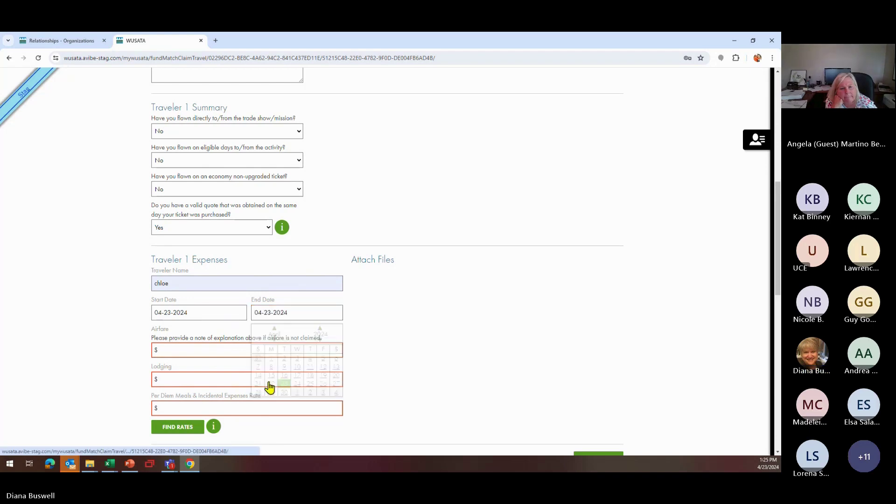
Set Traveler 1's airfare to $500.00, lodging to $500.00 and the per diem meals and incidental expenses rate to $127.00.
left_click(222, 351)
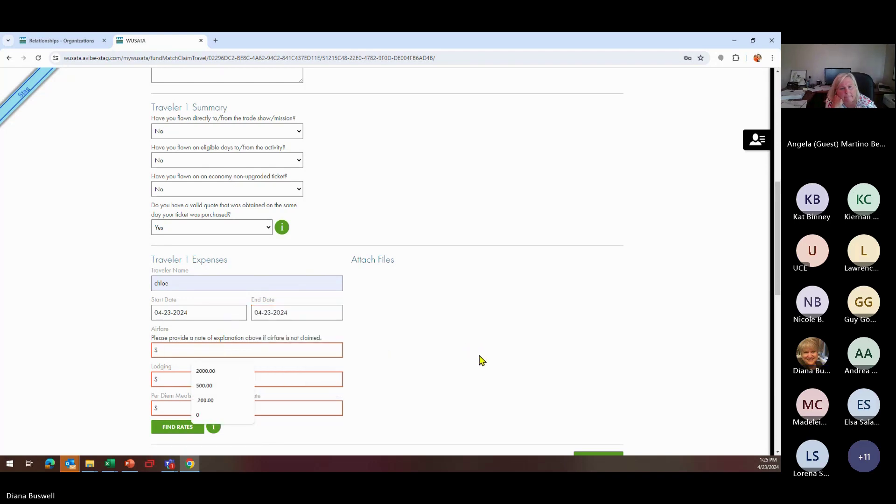
scroll(480, 360, "down", 3)
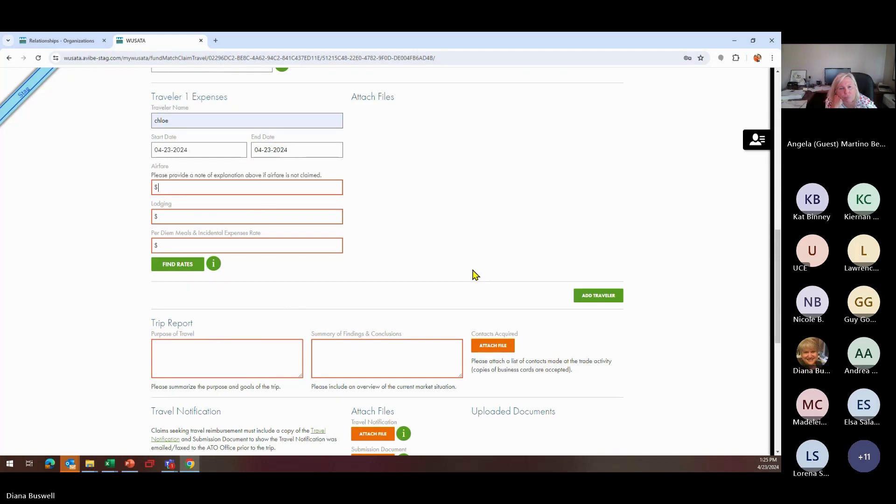
type("500.00")
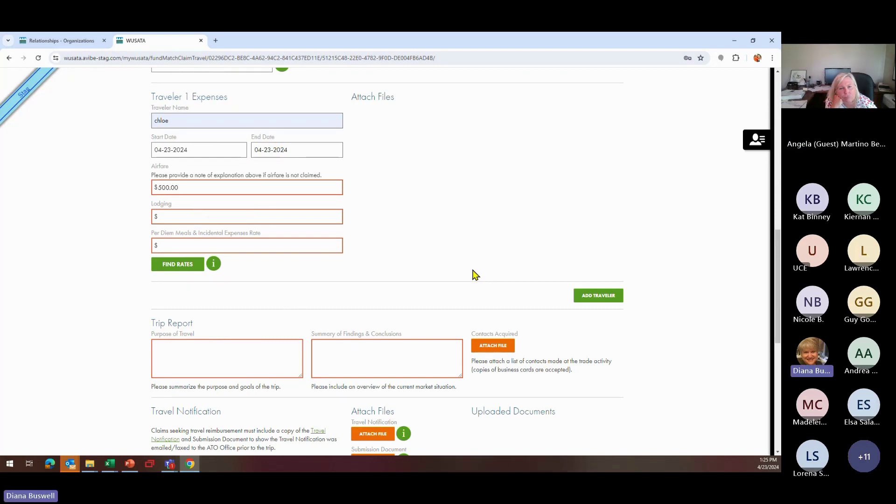
left_click(315, 213)
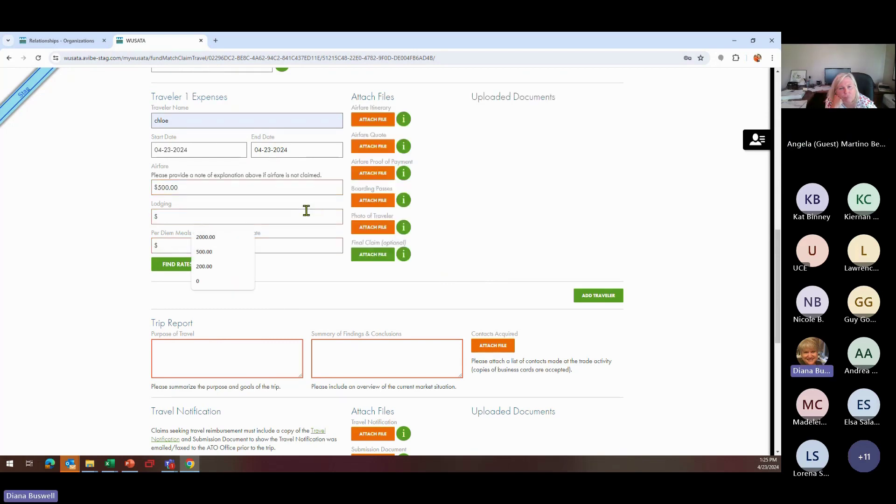
type("500.")
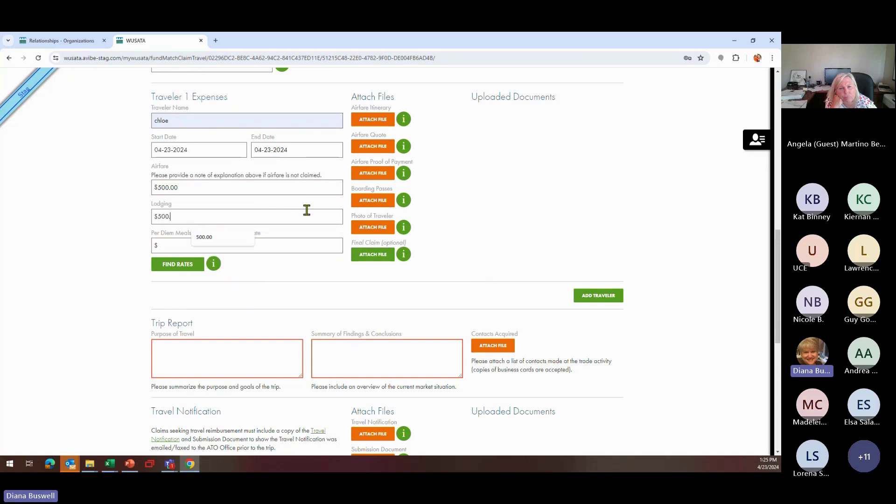
type("00")
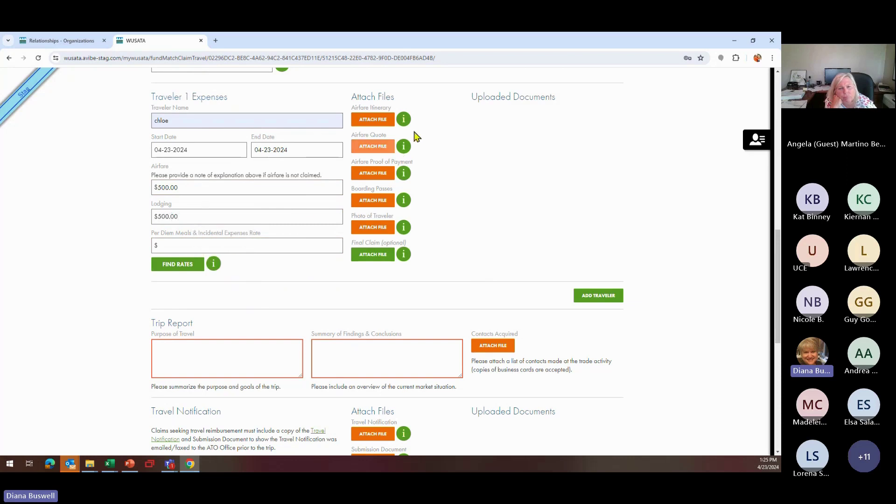
left_click(284, 248)
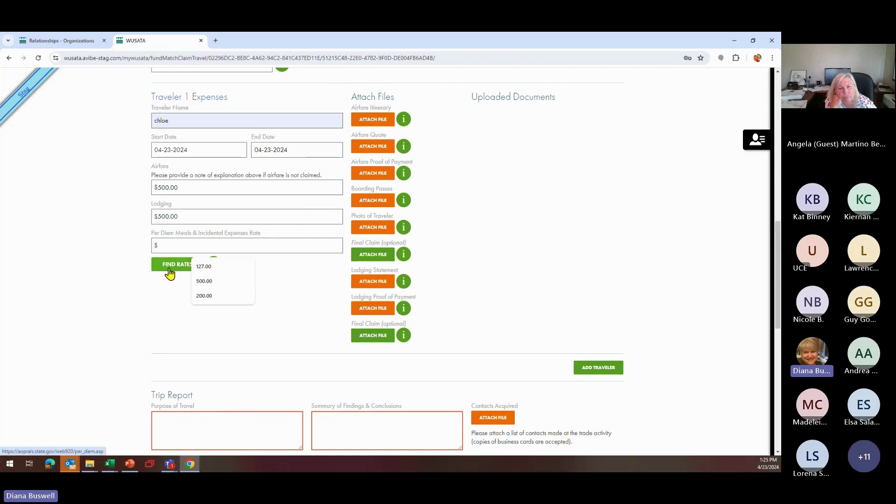
left_click(204, 267)
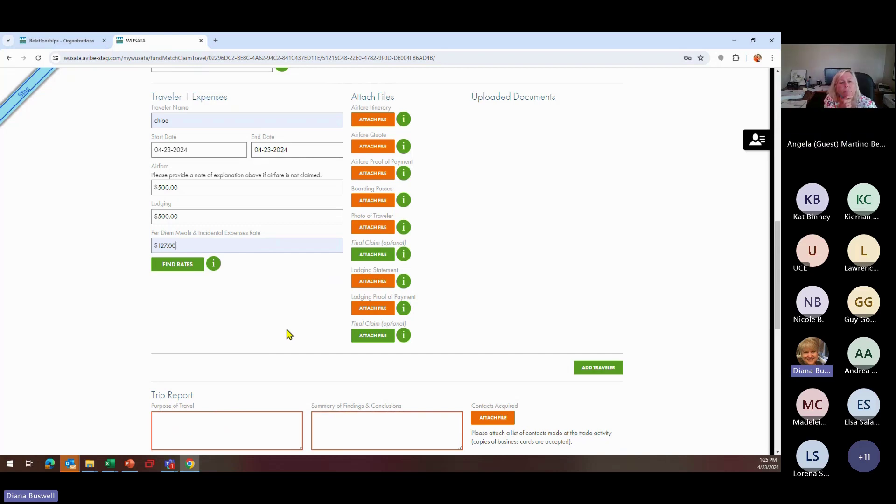
Attach Airfare_Ticket.pdf as airfare itinerary, Quote.pdf as airfare quote, Proof_of_Payment.pdf as airfare proof of payment, Boarding_Passes.pdf as boarding passes and Photos.pdf as traveler photo.
left_click(374, 120)
key("Return")
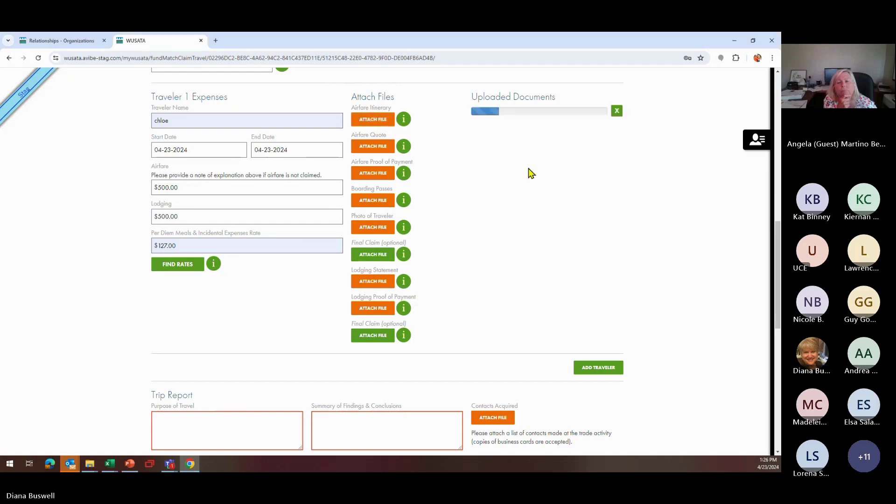
left_click(363, 147)
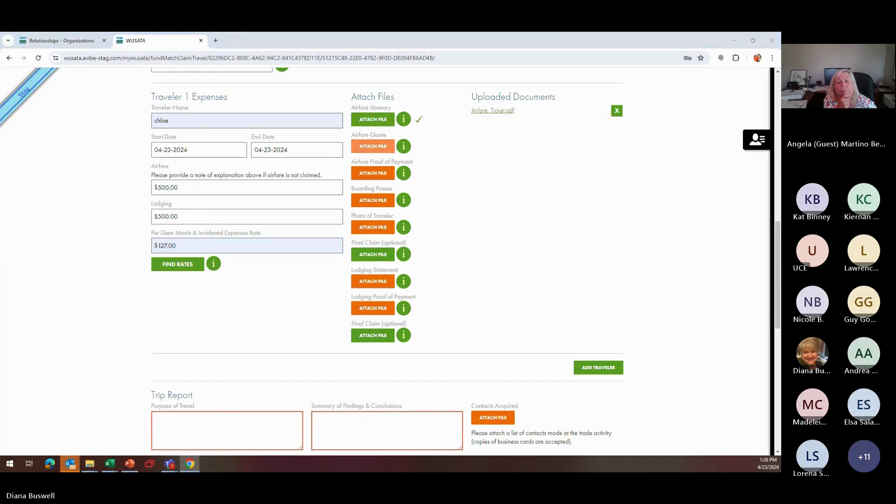
key("Return")
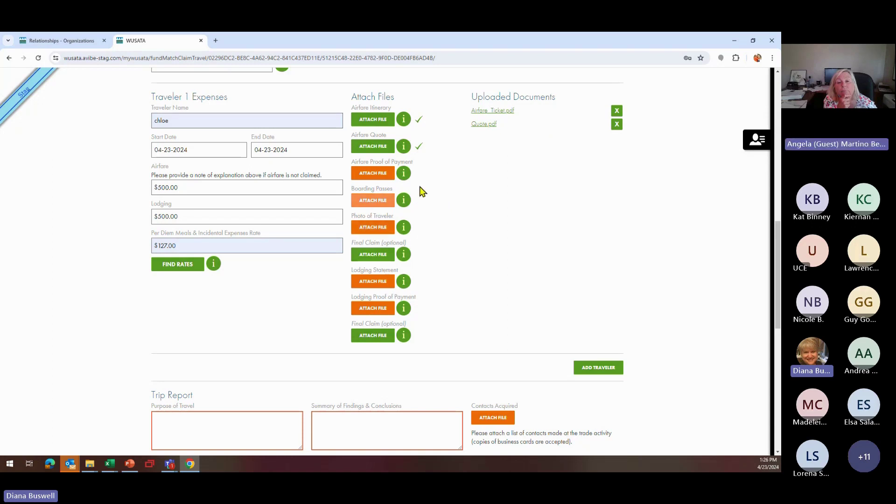
left_click(382, 176)
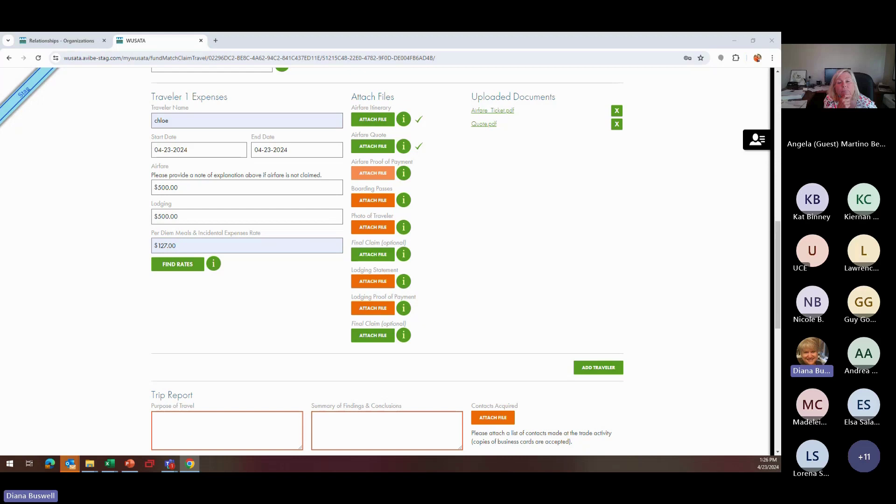
key("Return")
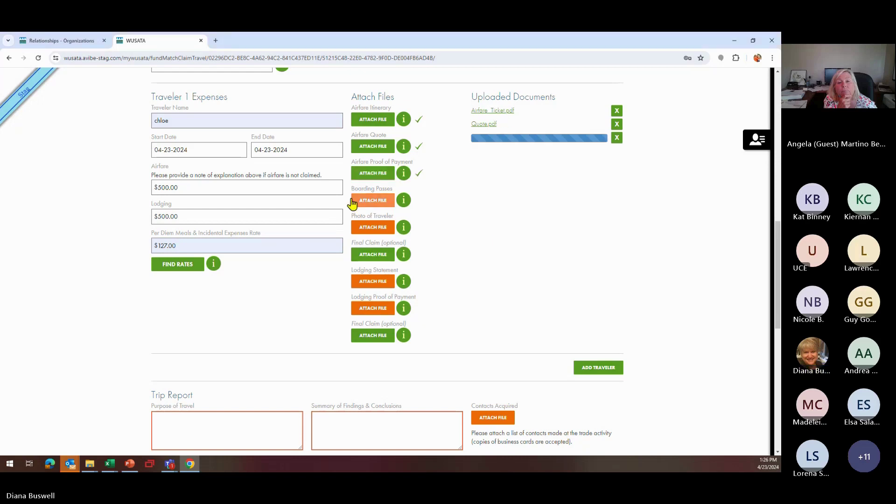
left_click(373, 201)
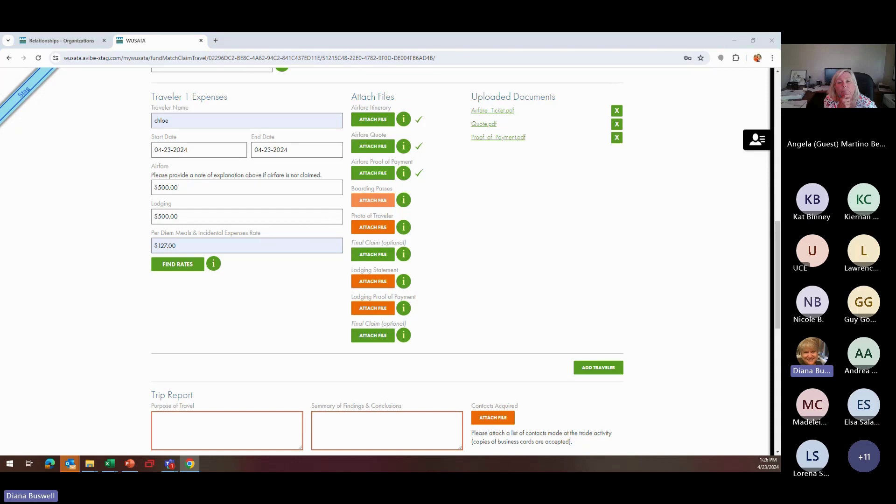
key("Return")
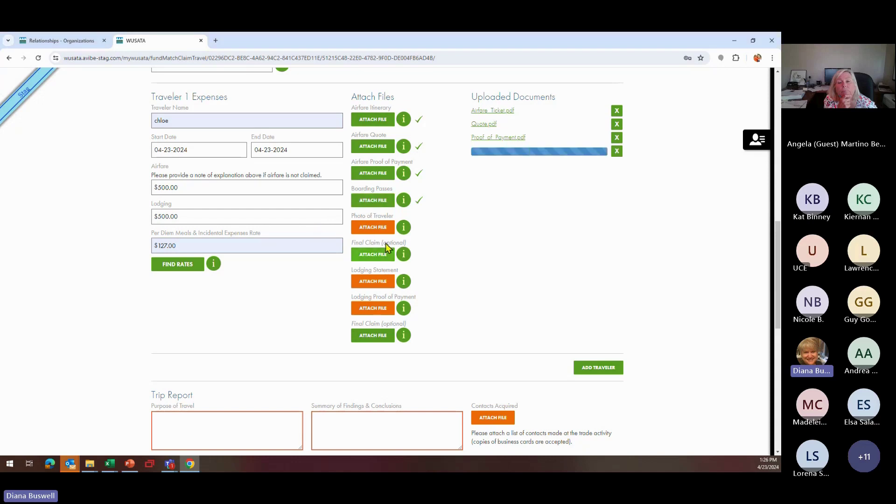
left_click(386, 238)
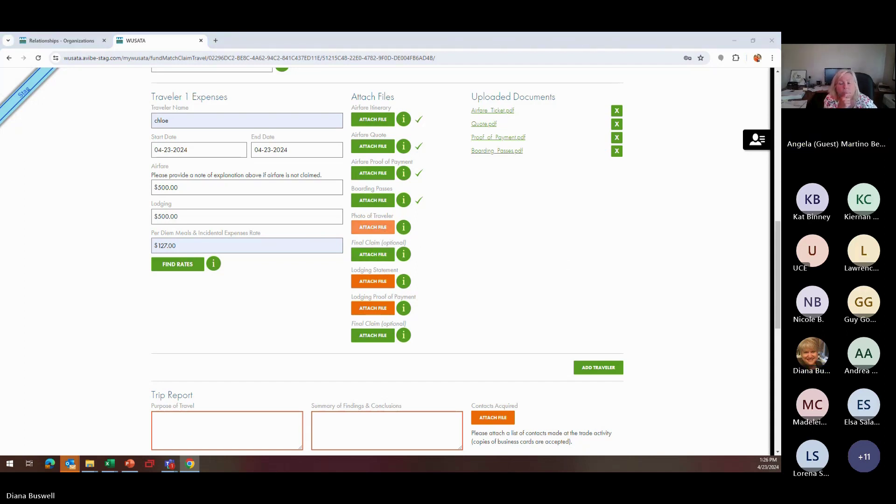
key("Return")
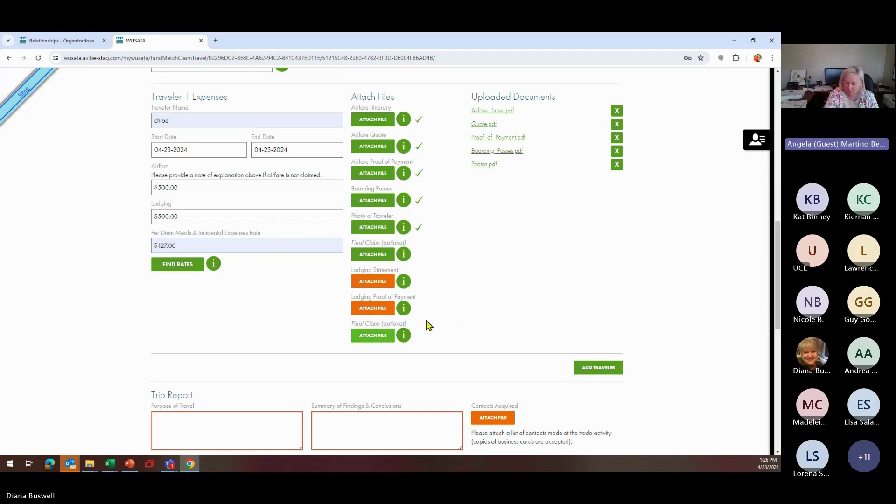
Attach Lodging_Statement.pdf as Traveler 1's lodging statement and a proof of payment PDF as the lodging proof of payment.
left_click(361, 284)
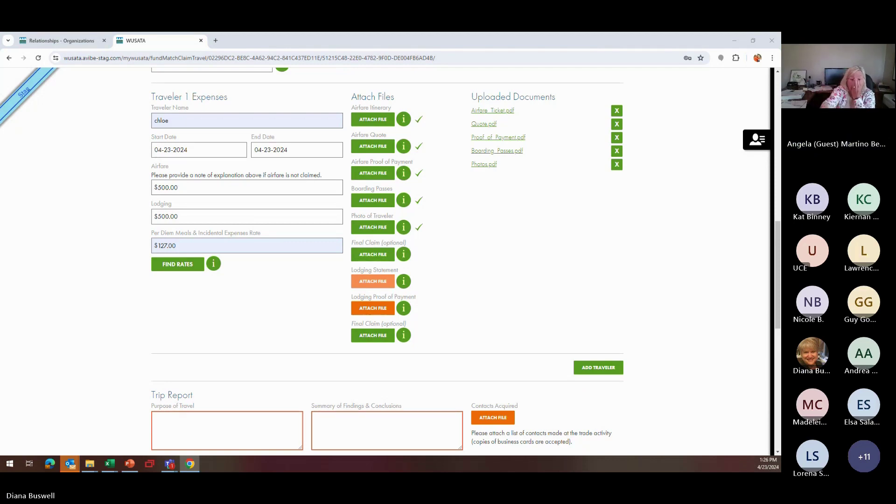
key("Return")
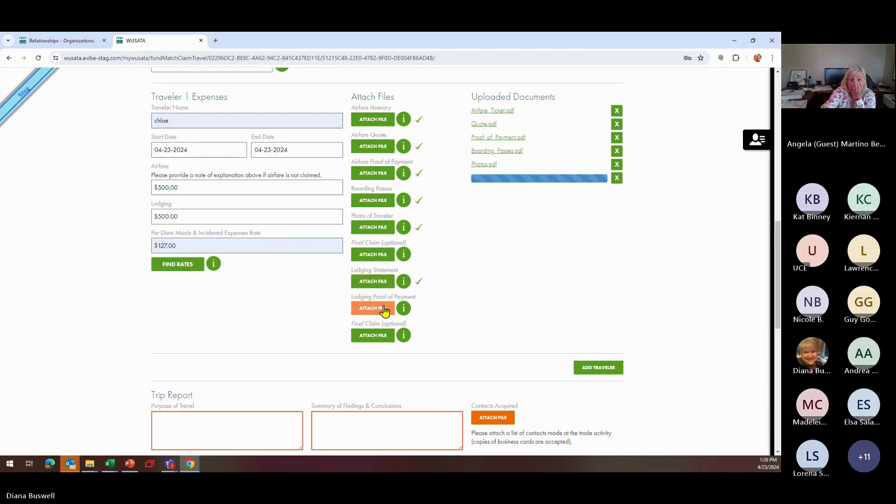
left_click(384, 307)
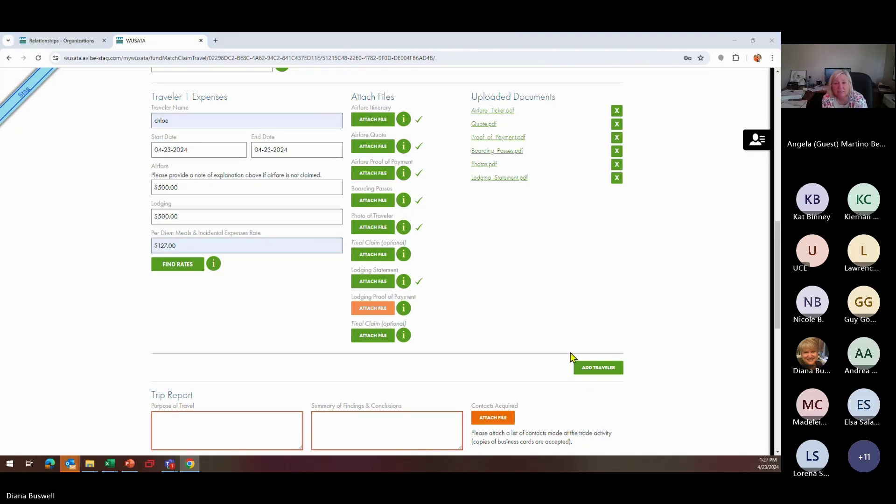
key("Return")
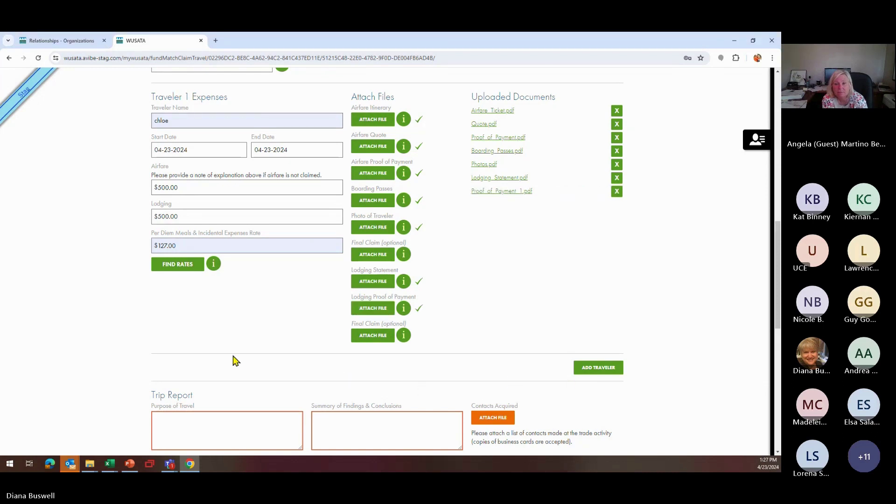
scroll(232, 358, "down", 2)
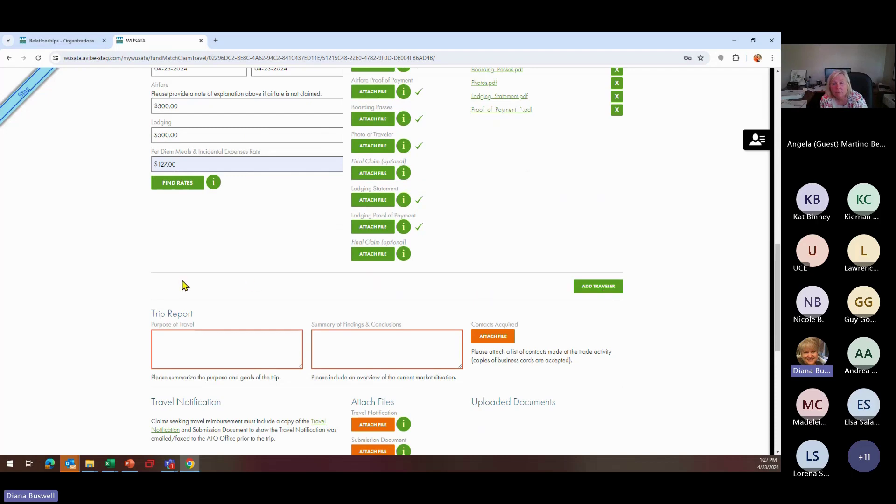
Fill in the Trip Report with "Travel to London Fair" as purpose of travel and "see attached" as summary of findings and conclusions.
scroll(183, 285, "up", 2)
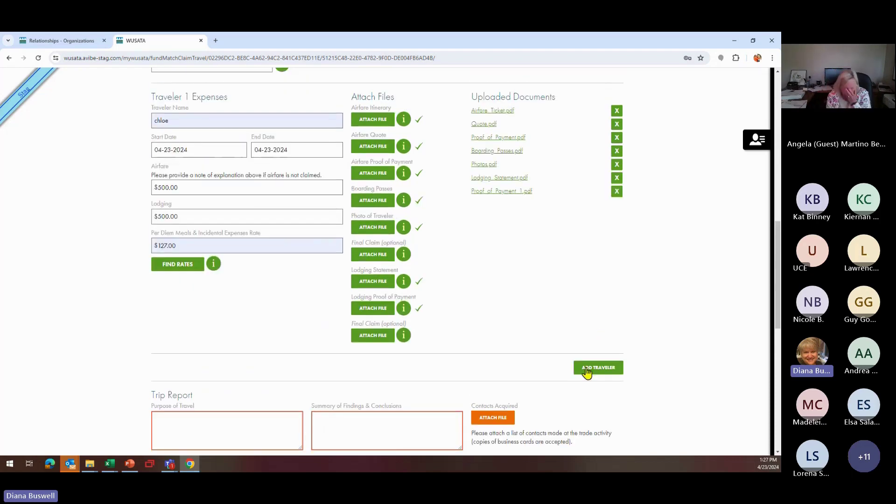
scroll(185, 352, "down", 5)
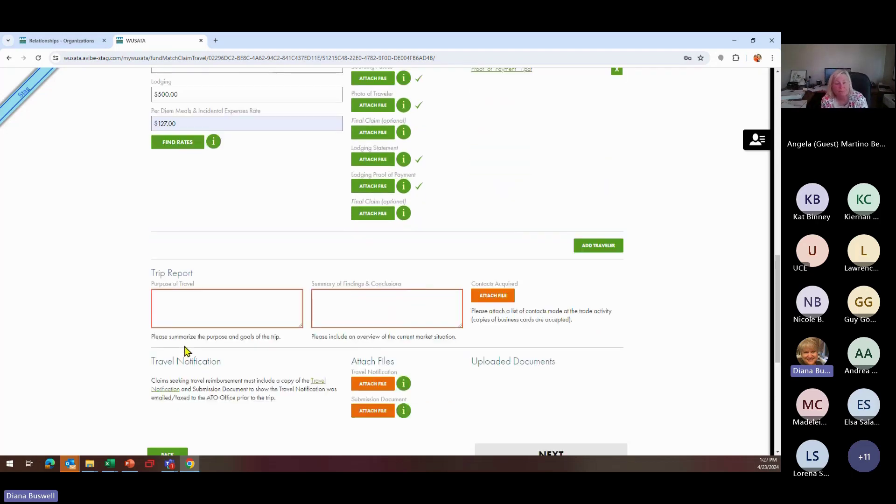
left_click(242, 230)
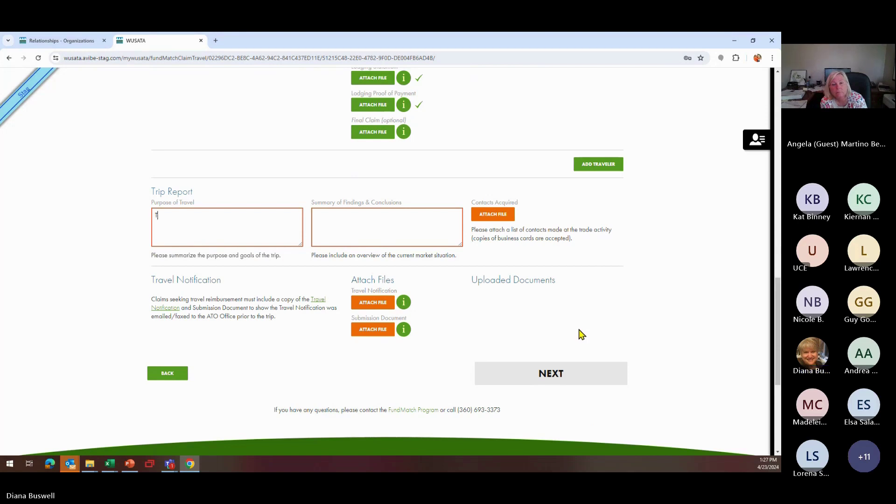
type("Travel to Lo")
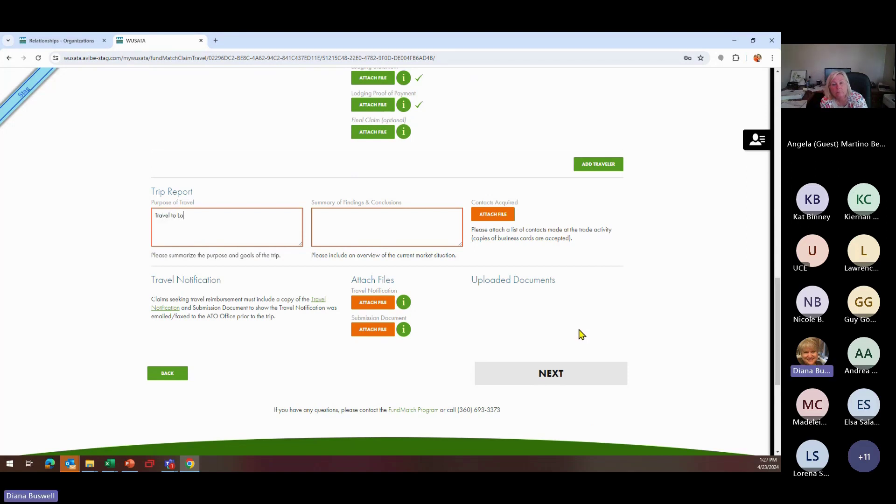
type("ndon ")
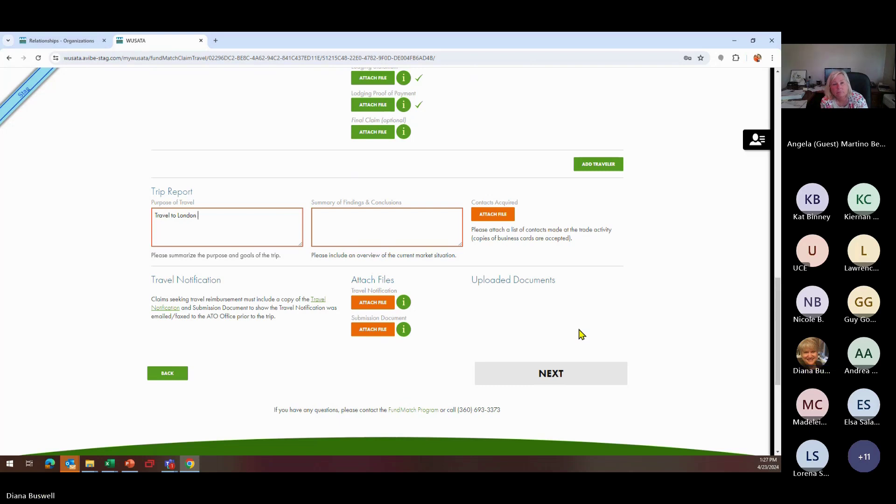
type("Fair")
key("Tab")
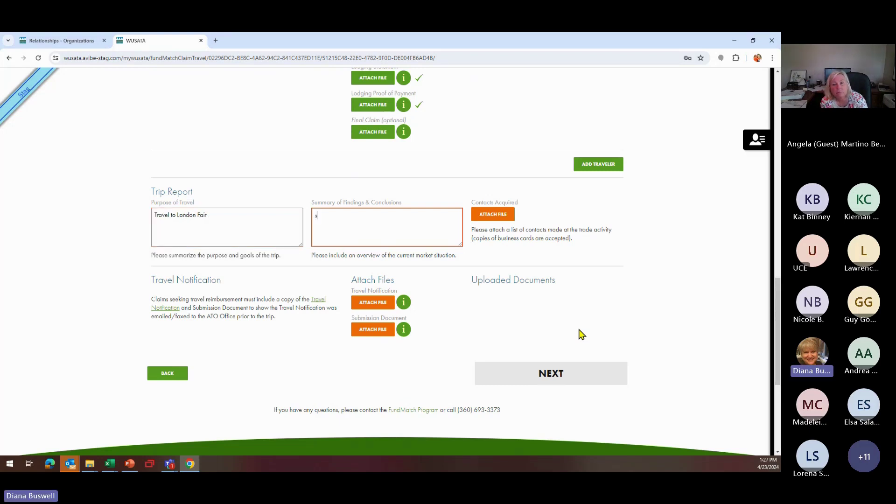
type("see atta")
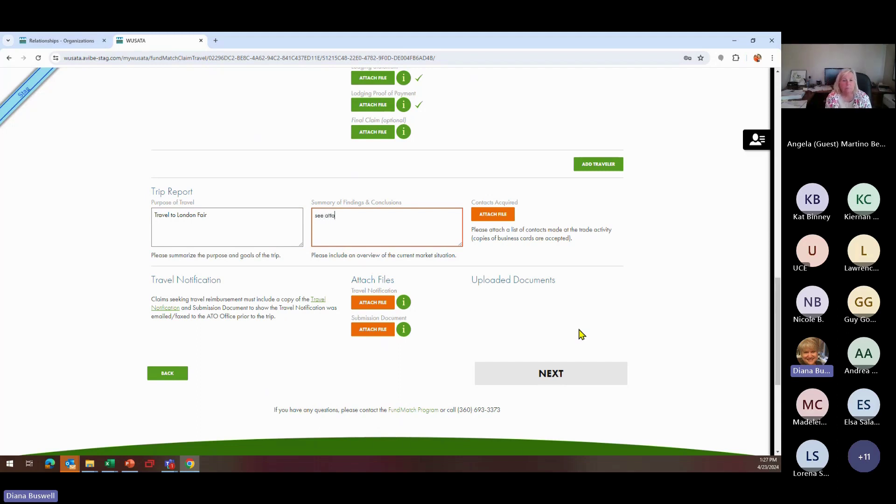
type("ched")
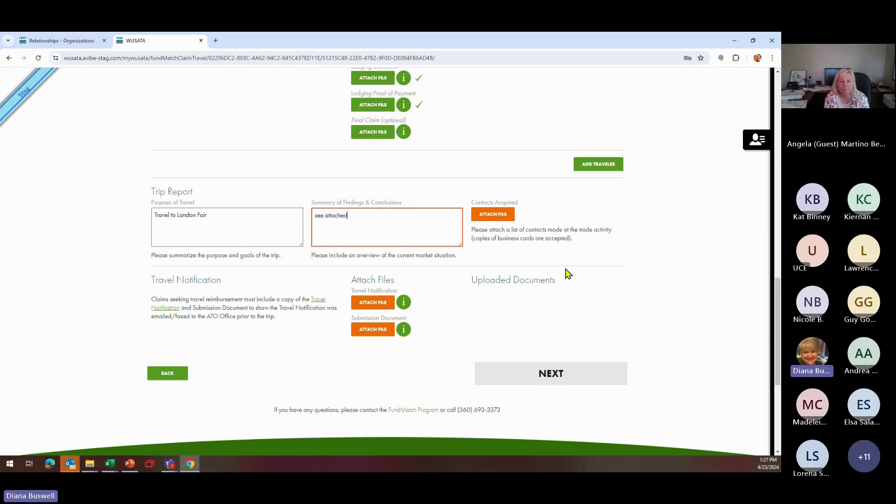
Attach Contacts_for_Trip_Reports.pdf as contacts acquired, 2023_Travel_Notification.pdf as travel notification and Sent_Email_for_Travel_Notification.pdf as submission document, then continue to the Expenses stage.
left_click(536, 240)
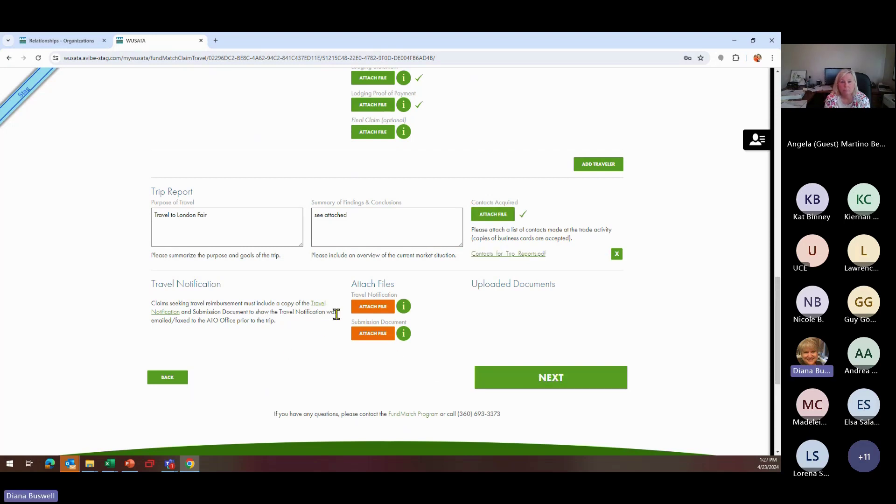
left_click(366, 312)
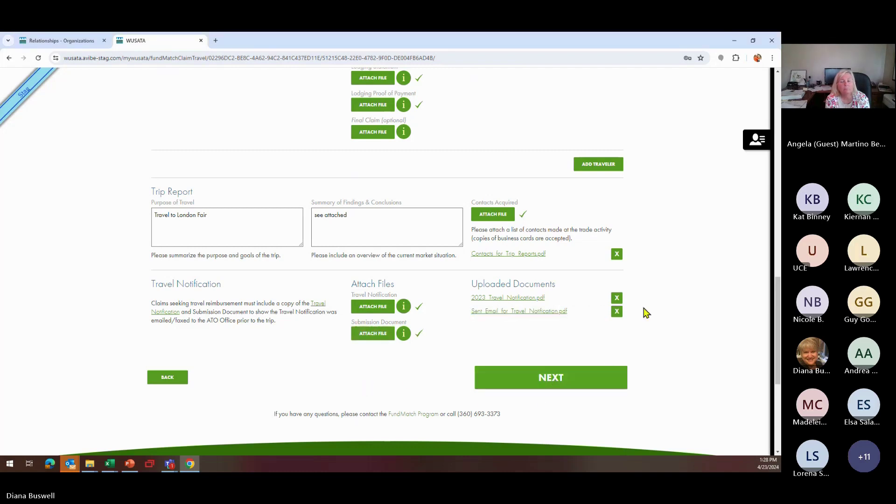
scroll(658, 295, "up", 3)
scroll(658, 295, "up", 3)
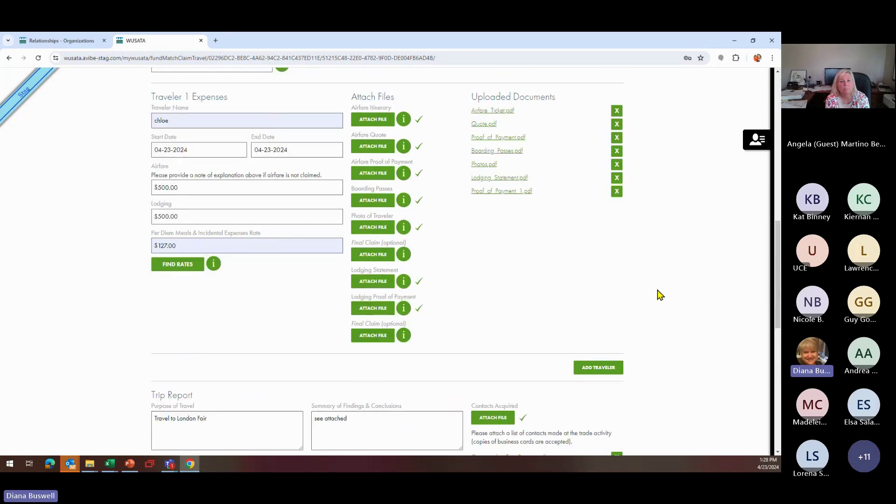
scroll(658, 295, "down", 7)
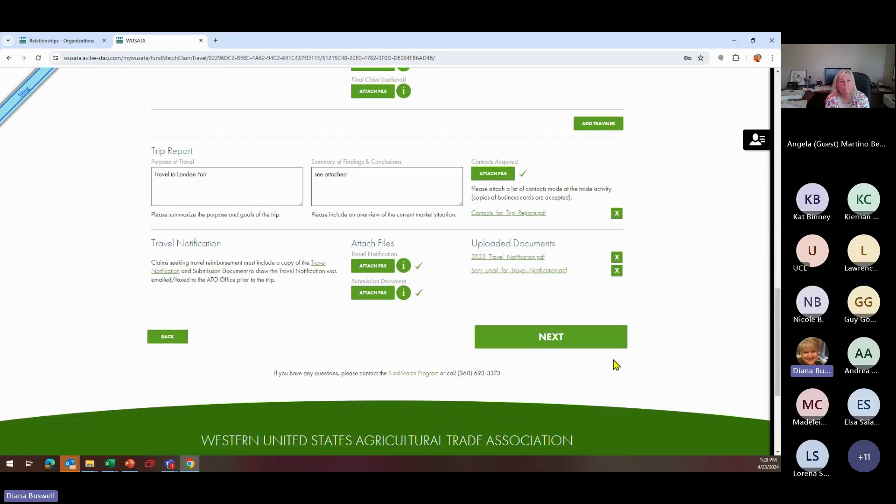
left_click(600, 342)
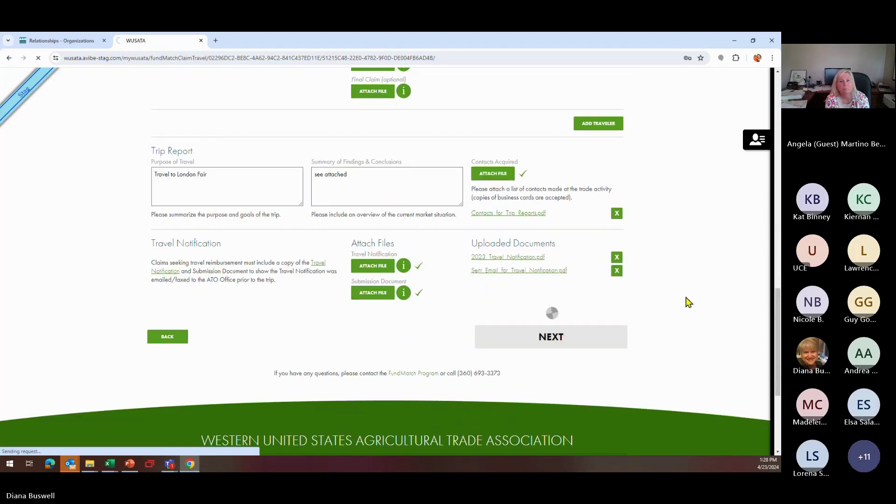
Return to the Claim Details stage, set the total expenditures to $1,127.00 to match the expense total, and save the change.
scroll(440, 351, "down", 8)
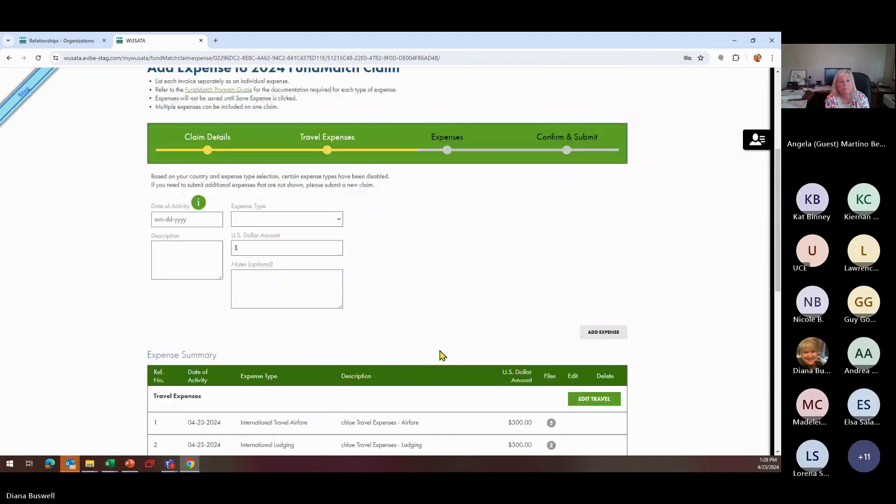
scroll(411, 356, "down", 1)
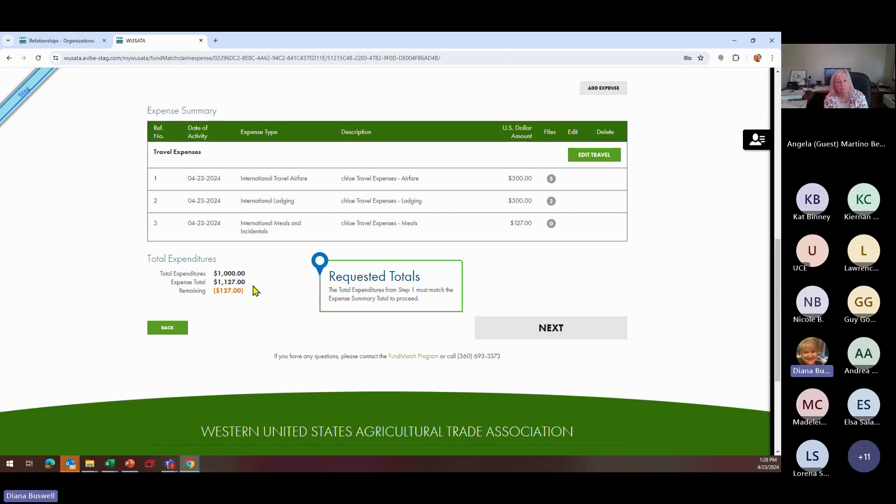
left_click(183, 331)
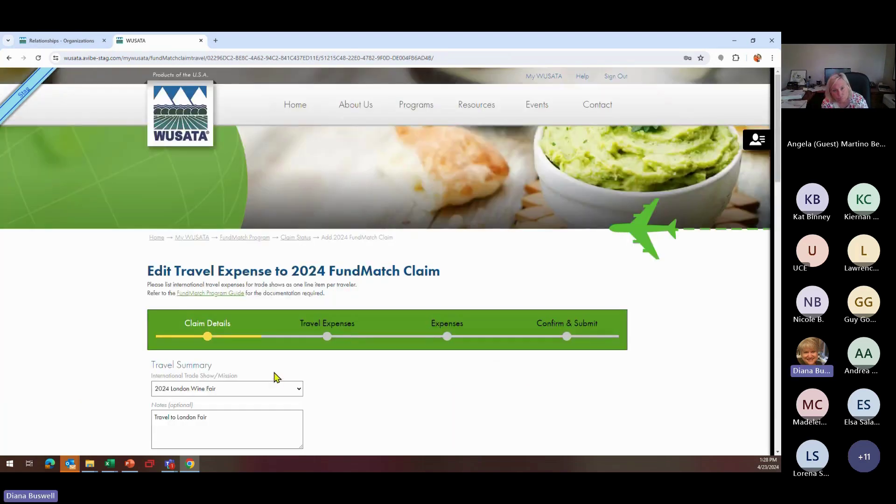
scroll(262, 373, "down", 15)
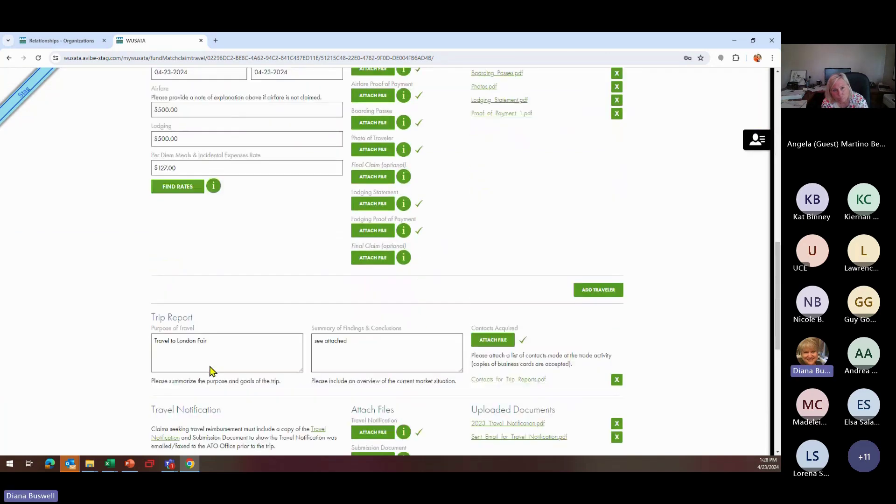
scroll(210, 371, "down", 3)
left_click(169, 379)
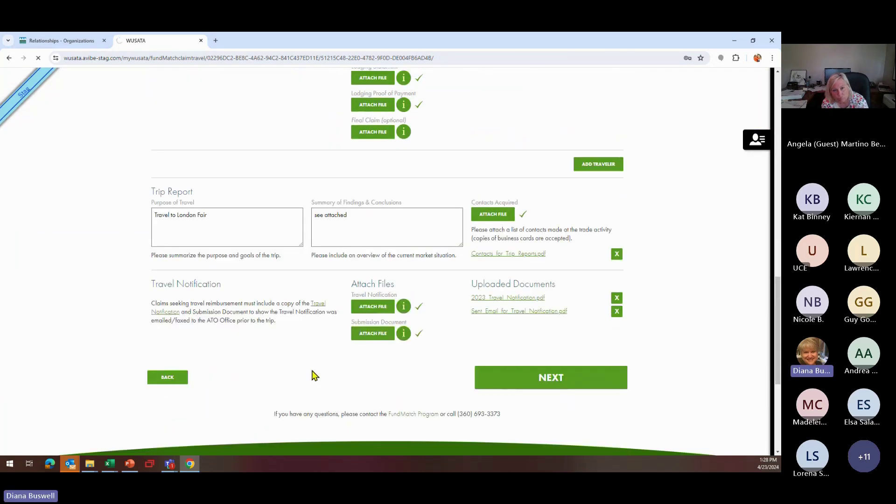
scroll(304, 373, "down", 3)
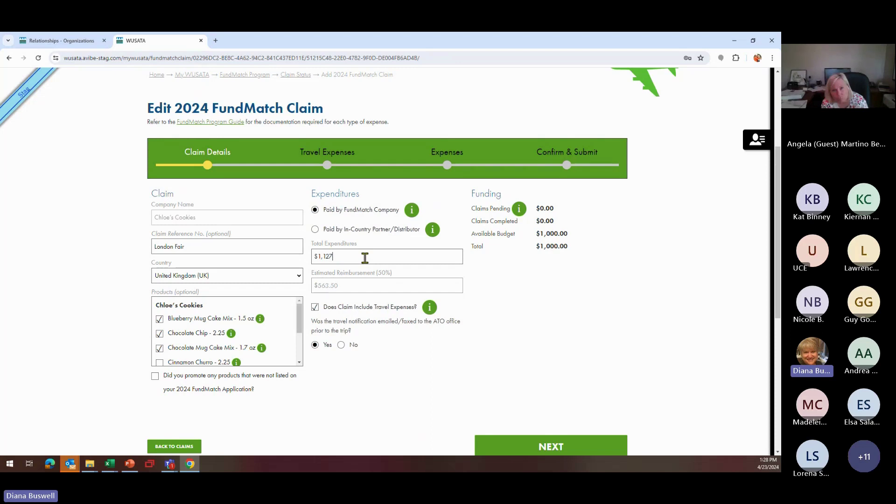
type(".00")
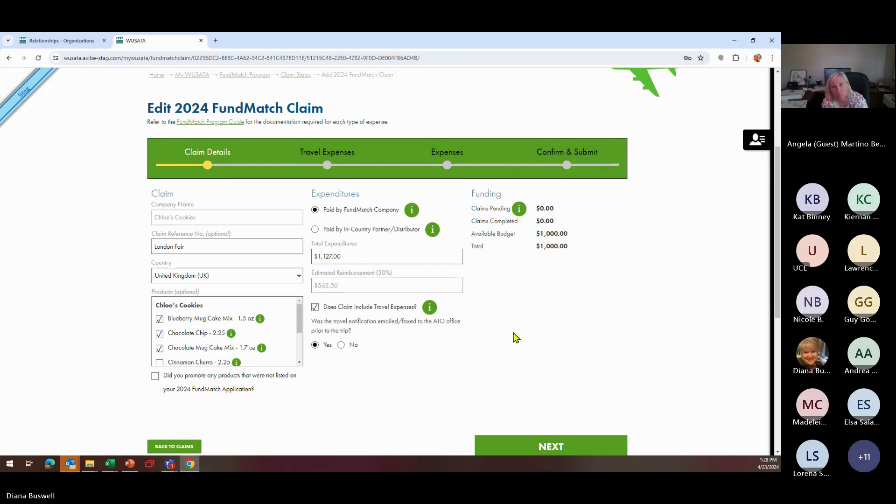
left_click(572, 444)
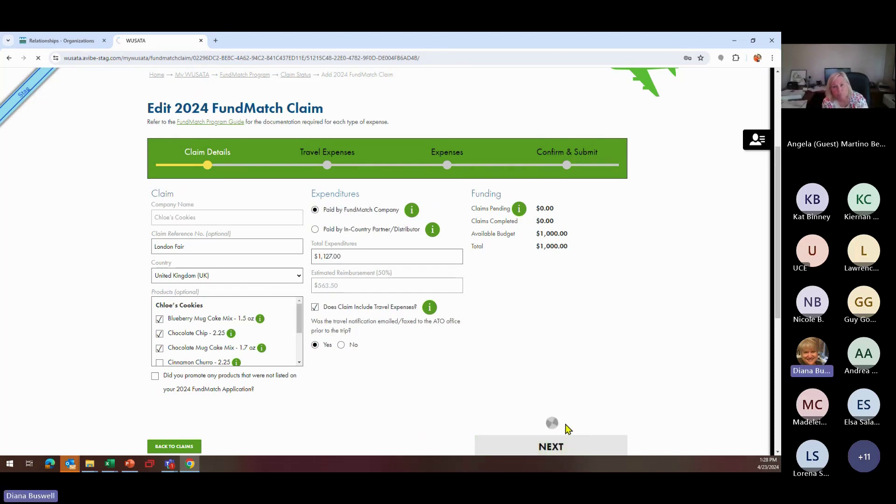
Advance through the Travel Expenses and Expenses stages to the claim confirmation page, checking that the total expenditures match the expense total.
scroll(465, 417, "down", 7)
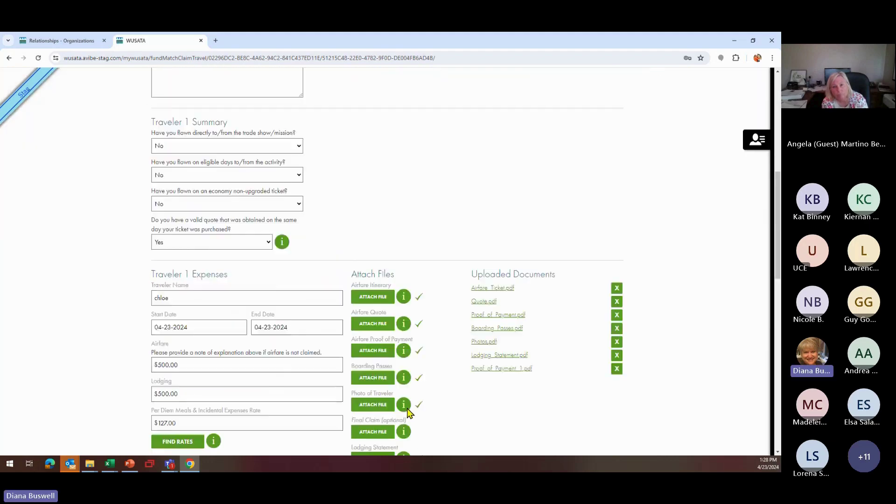
scroll(408, 412, "down", 8)
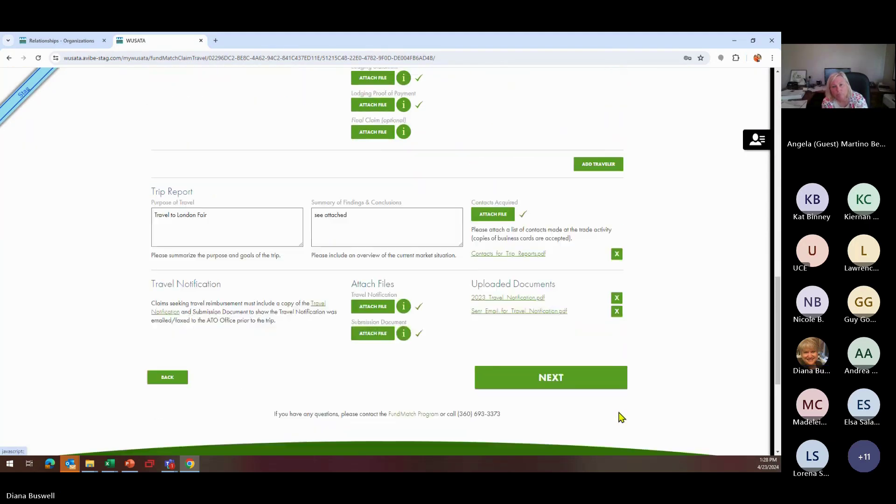
scroll(617, 410, "down", 3)
left_click(607, 268)
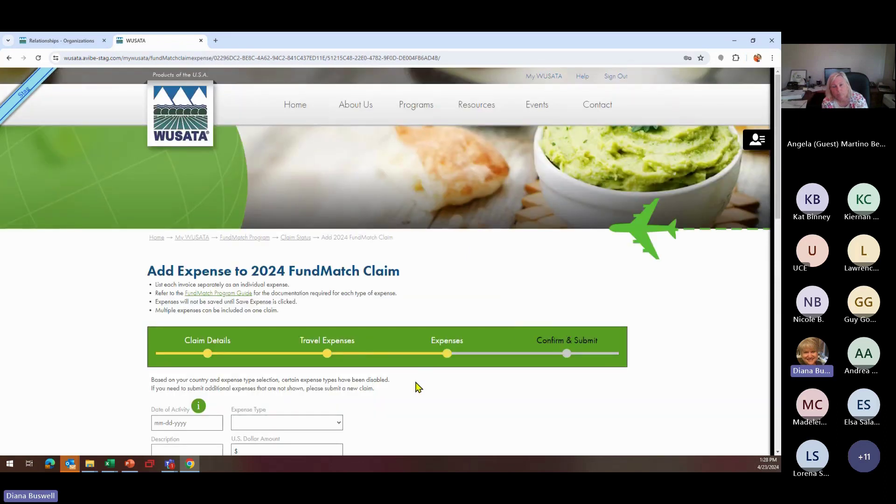
scroll(418, 387, "down", 2)
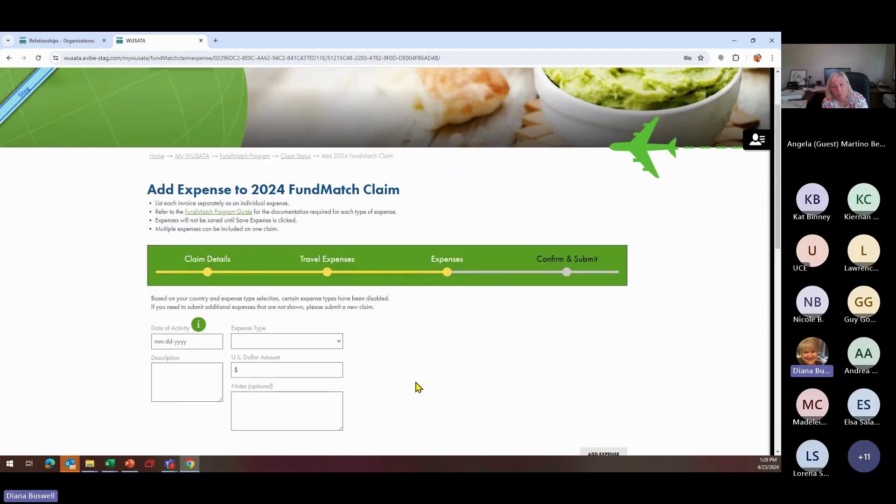
scroll(419, 387, "down", 5)
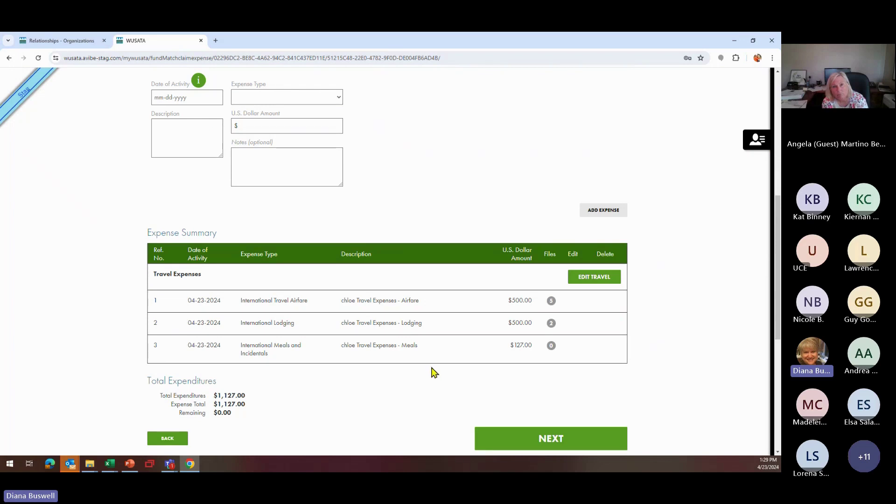
scroll(394, 401, "down", 2)
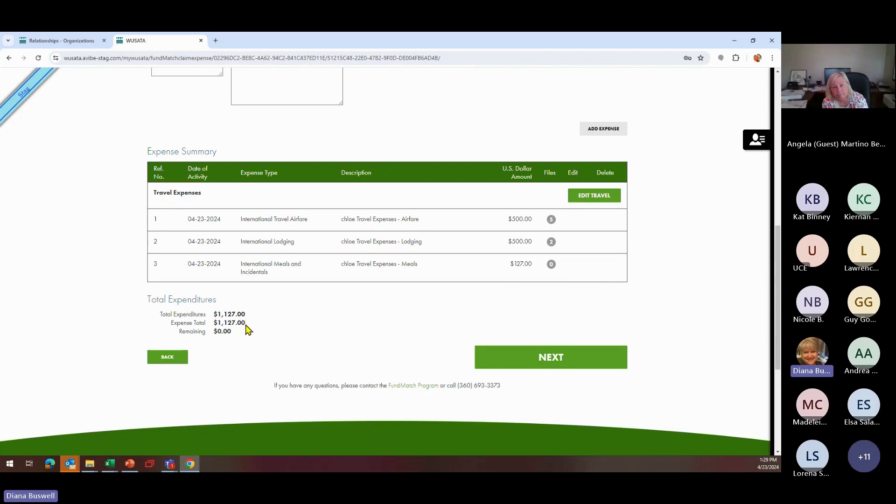
left_click(551, 360)
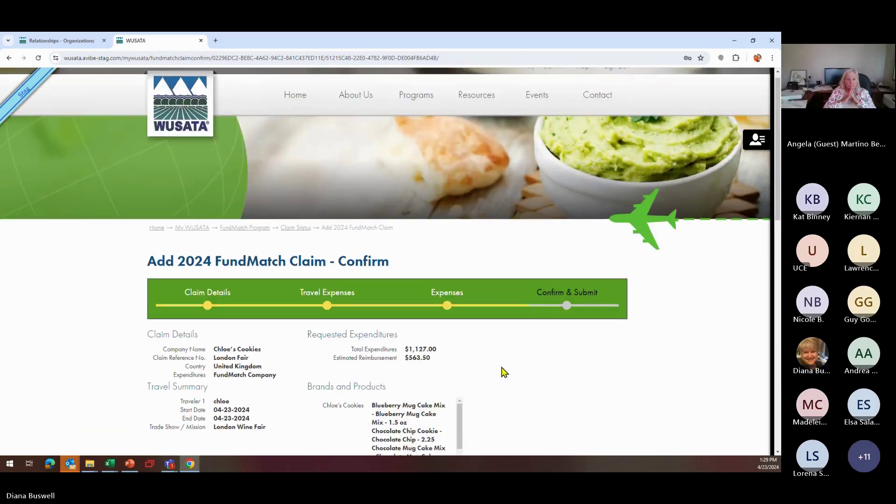
Agree to the certification statement, acknowledge that the expenditure and reimbursement are subject to WUSATA review, and submit the London Wine Fair claim.
scroll(503, 372, "down", 3)
scroll(503, 372, "down", 2)
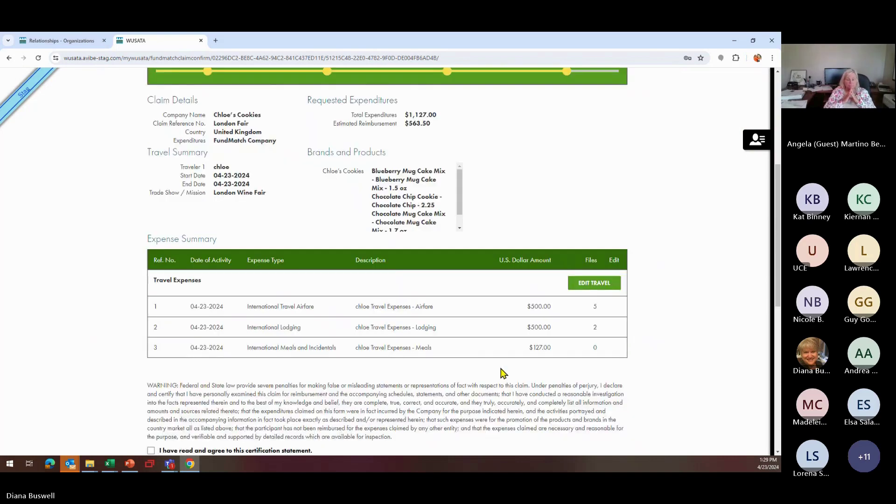
scroll(503, 372, "down", 3)
left_click(151, 329)
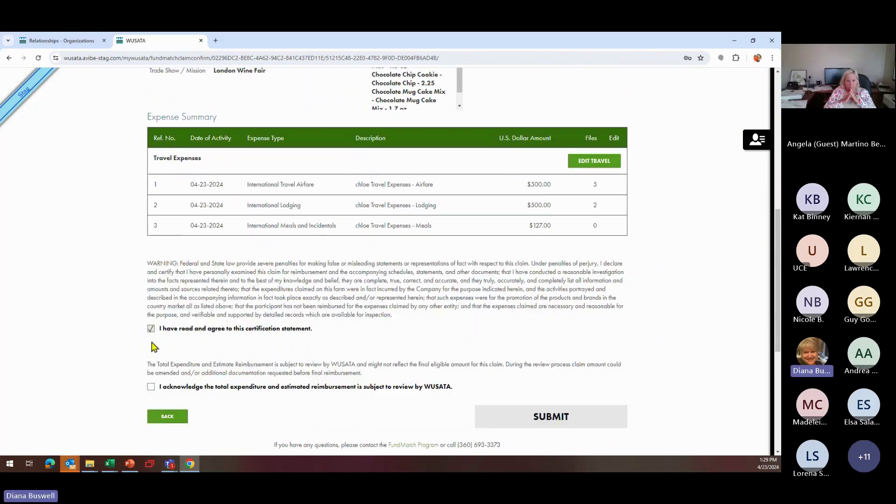
left_click(151, 387)
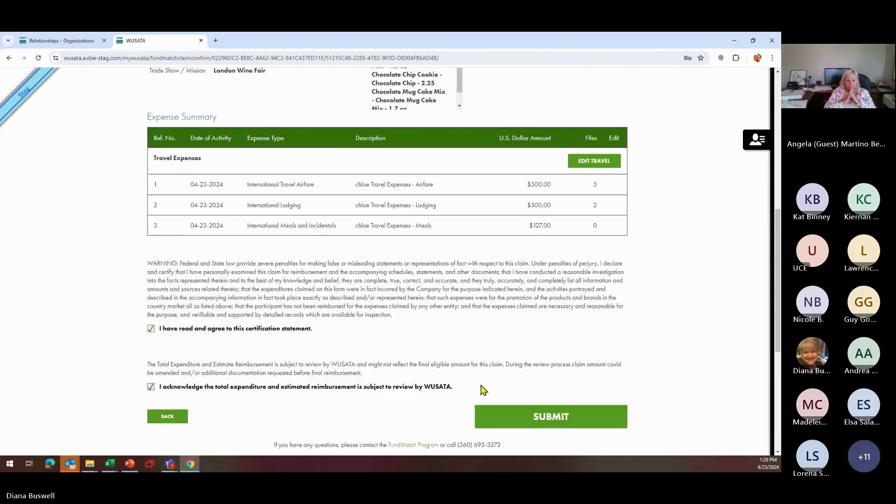
left_click(613, 421)
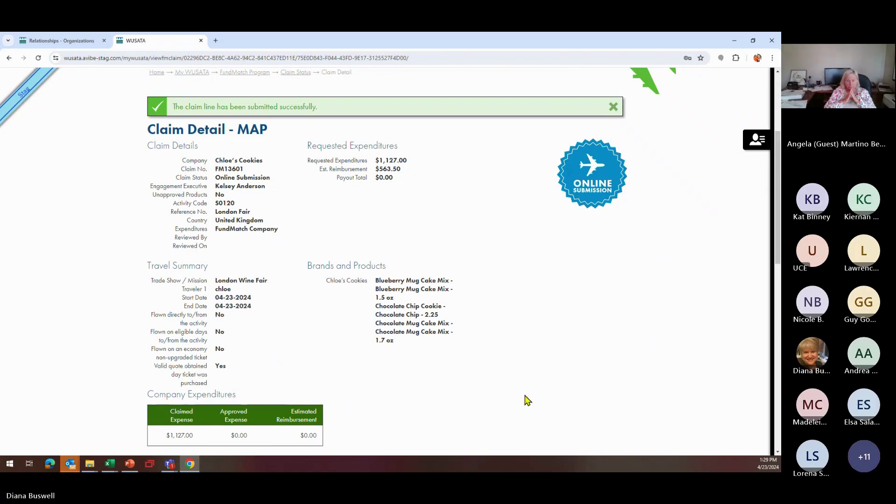
Review the submitted claim's details, travel summary, company expenditures and expense summary.
scroll(506, 384, "down", 3)
scroll(507, 383, "down", 4)
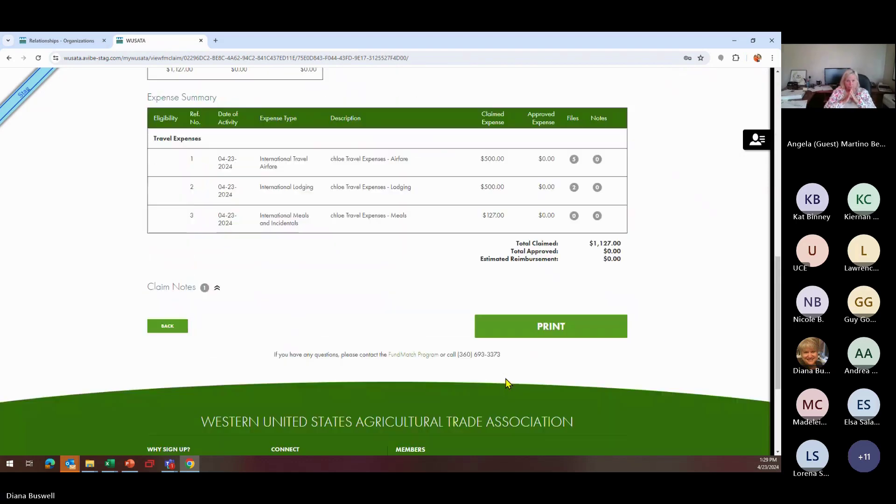
scroll(362, 344, "up", 3)
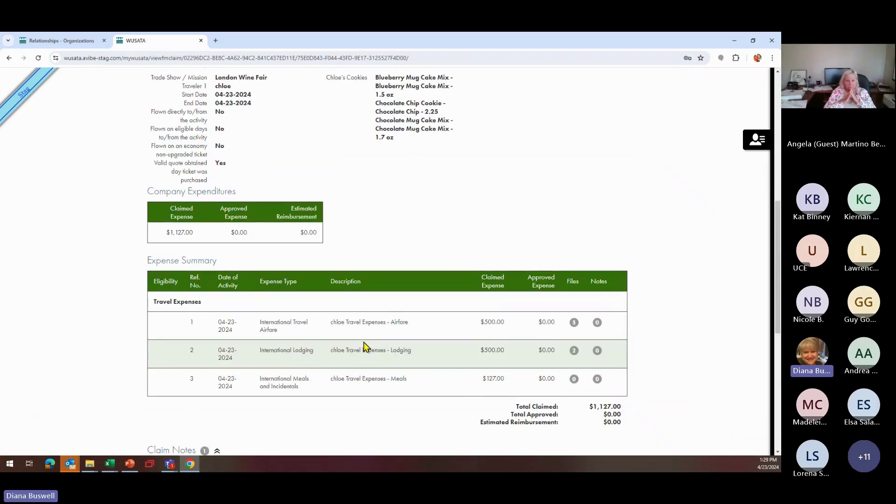
scroll(362, 345, "up", 2)
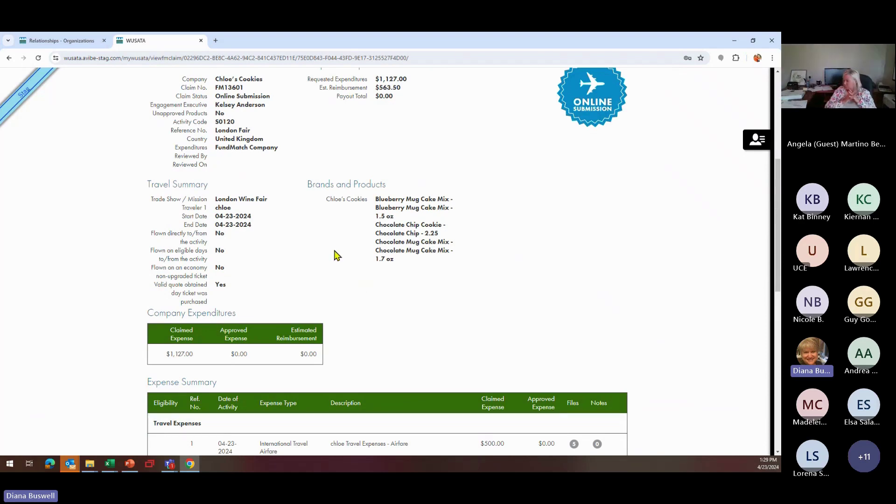
Leave the submitted claim's details for the FundMatch Program dashboard and open the 2024 Travel/ATO Notifications.
scroll(490, 271, "up", 3)
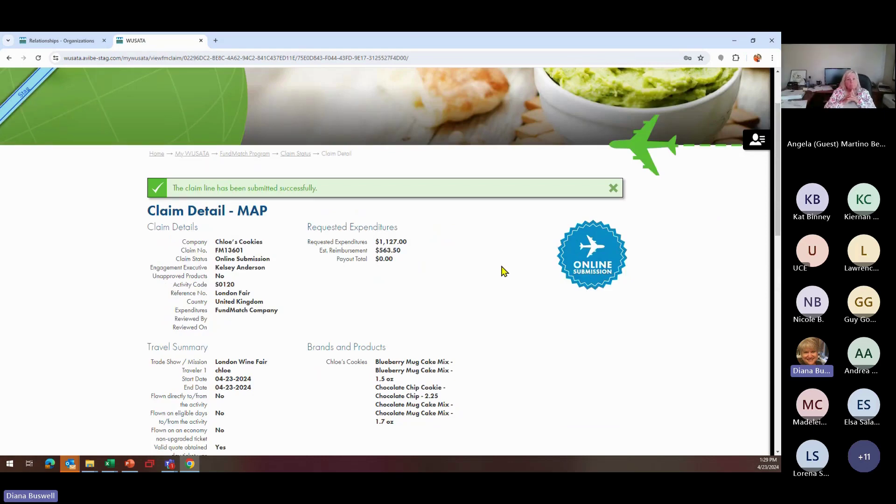
scroll(540, 318, "down", 3)
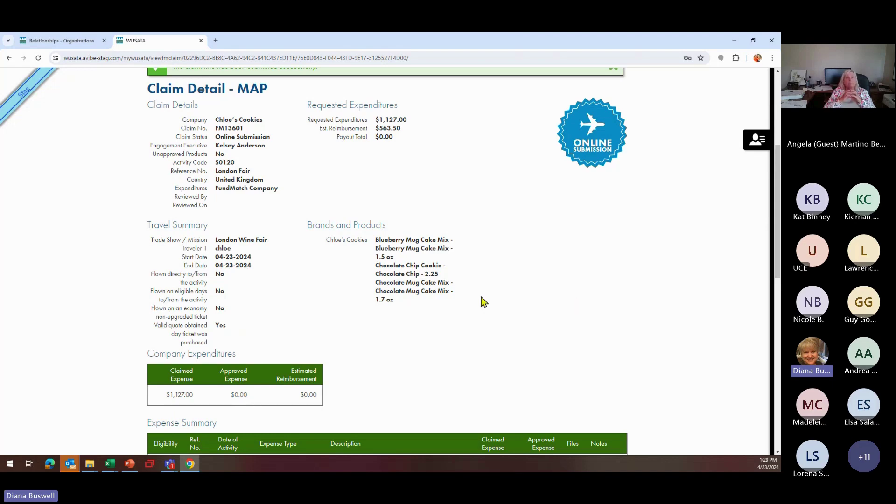
scroll(290, 291, "up", 5)
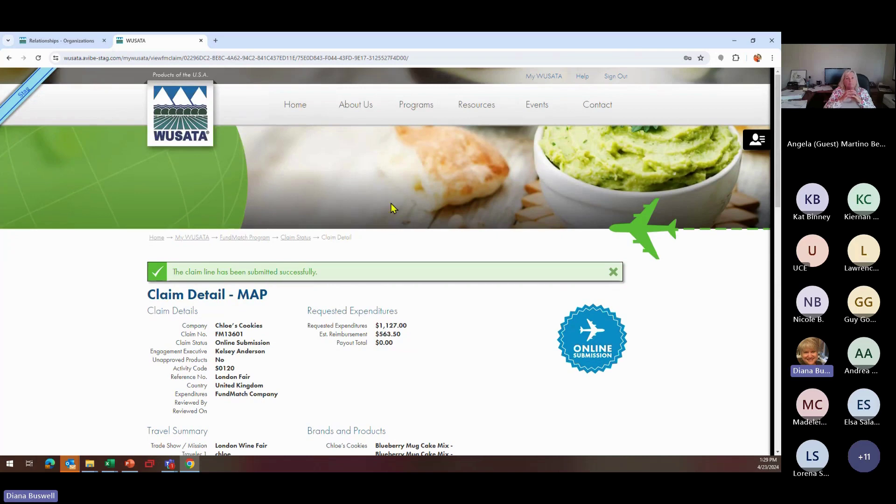
left_click(191, 238)
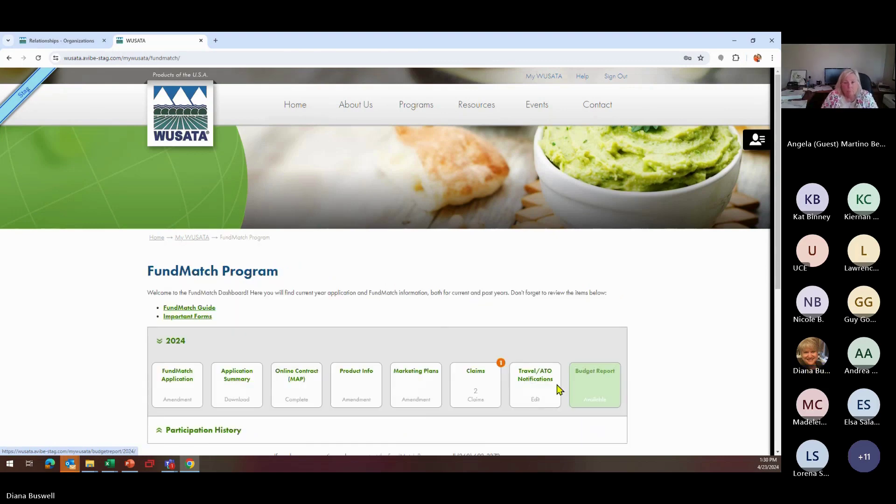
scroll(555, 368, "down", 2)
left_click(536, 314)
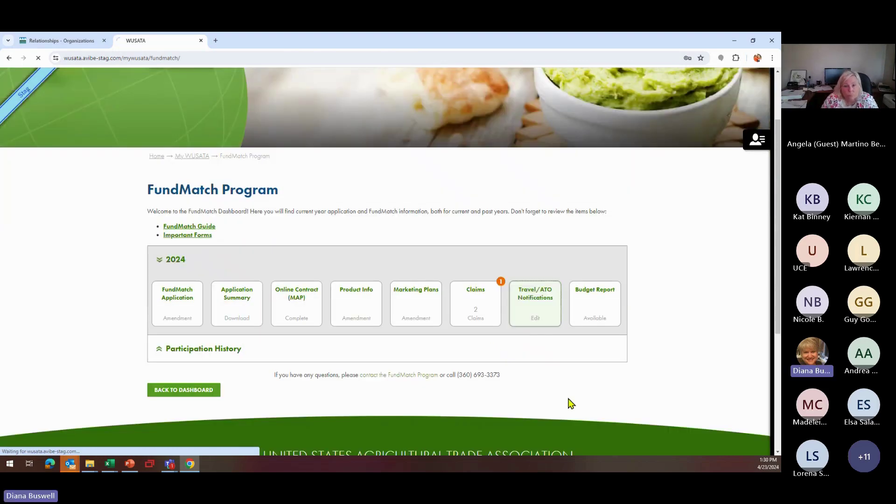
View the blank form for adding a travel/ATO notification, cancel it without saving, and return to the FundMatch Program dashboard.
scroll(430, 412, "down", 3)
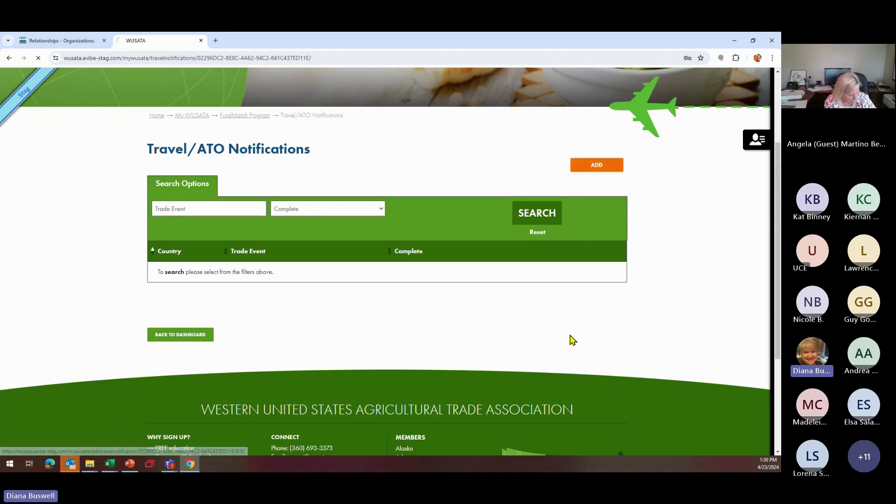
scroll(421, 394, "down", 2)
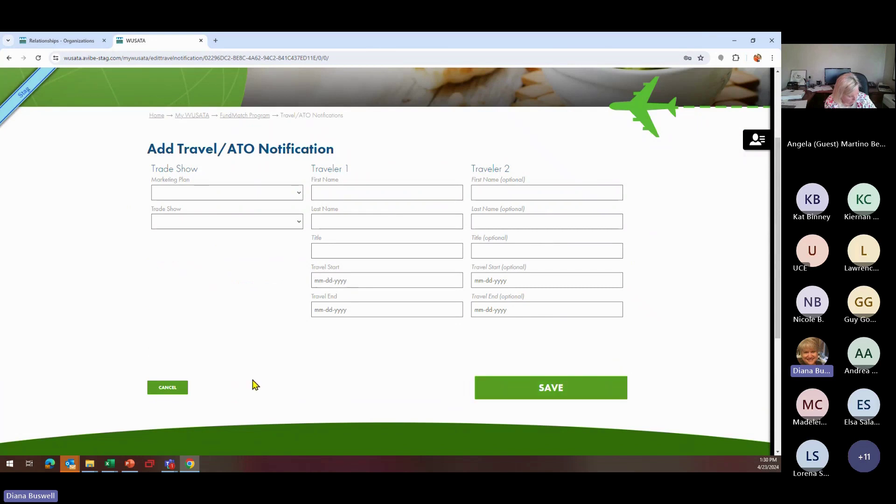
left_click(184, 391)
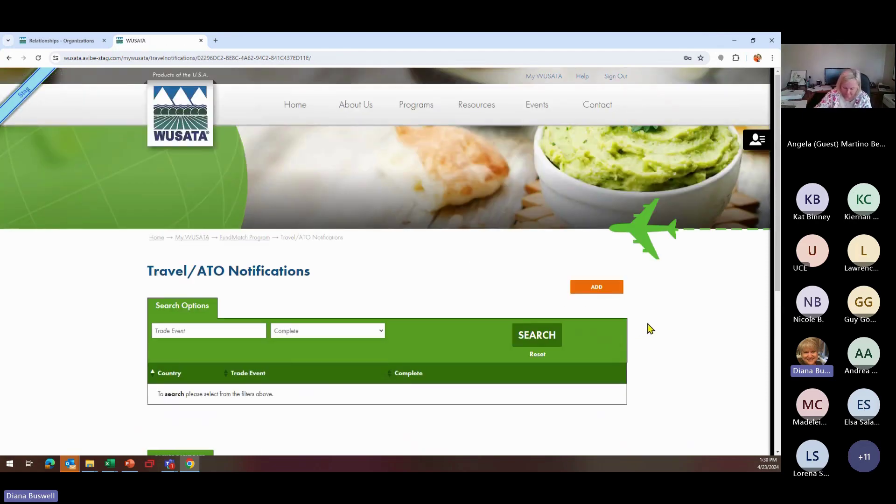
scroll(210, 366, "down", 3)
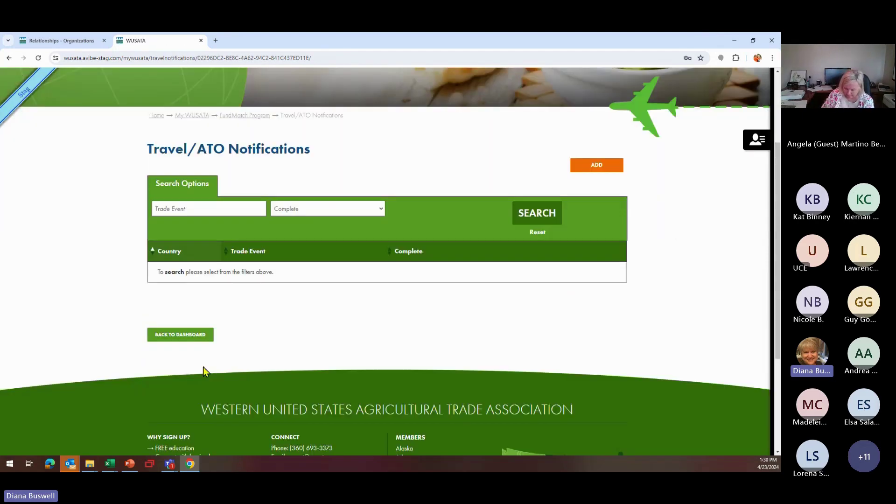
left_click(203, 339)
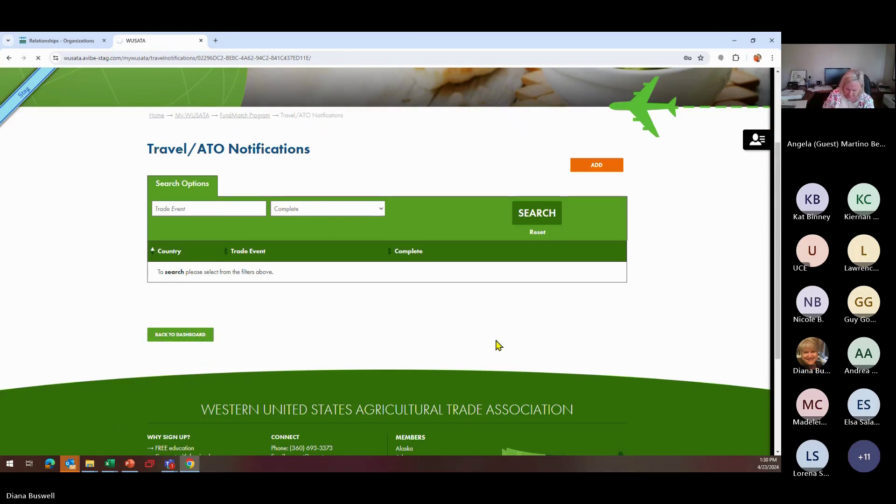
Go to the My WUSATA dashboard, view the Correspondence page with its search options, and return to the dashboard.
scroll(498, 336, "down", 3)
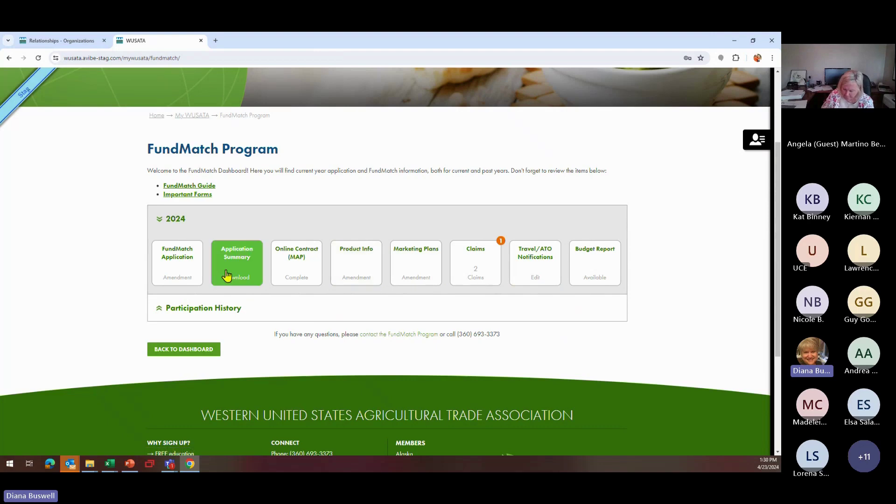
left_click(187, 117)
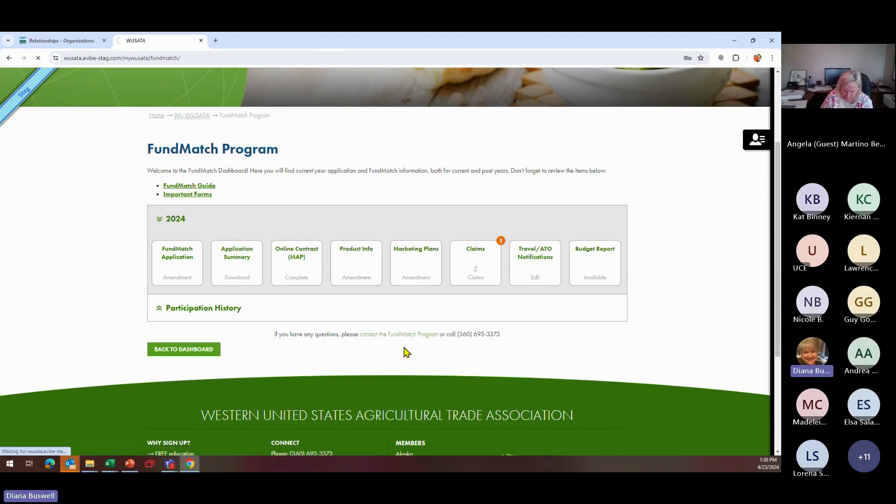
scroll(404, 352, "down", 2)
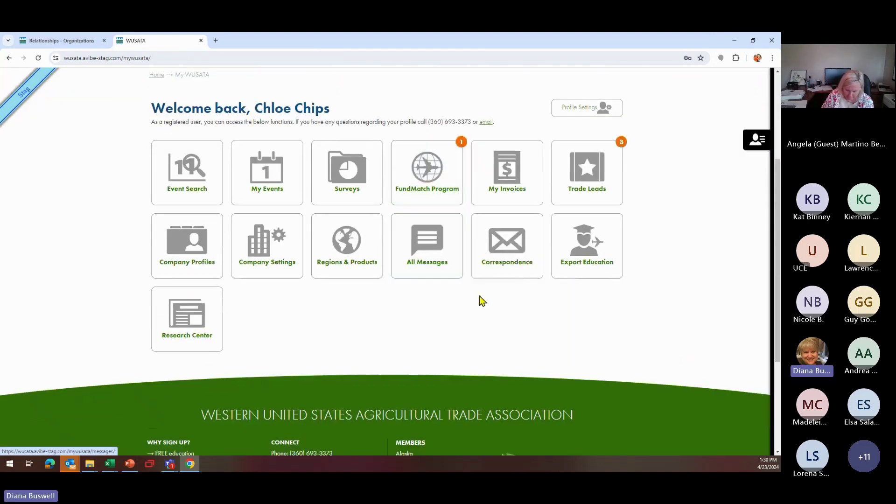
left_click(504, 253)
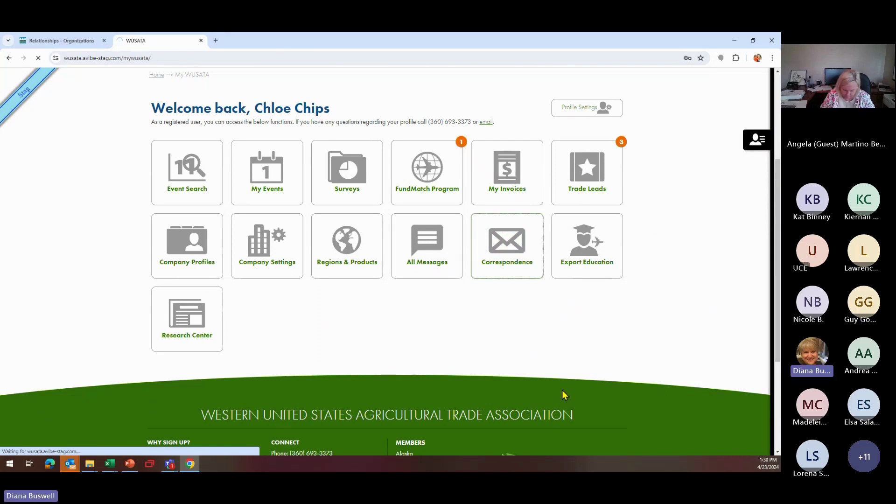
scroll(488, 395, "down", 2)
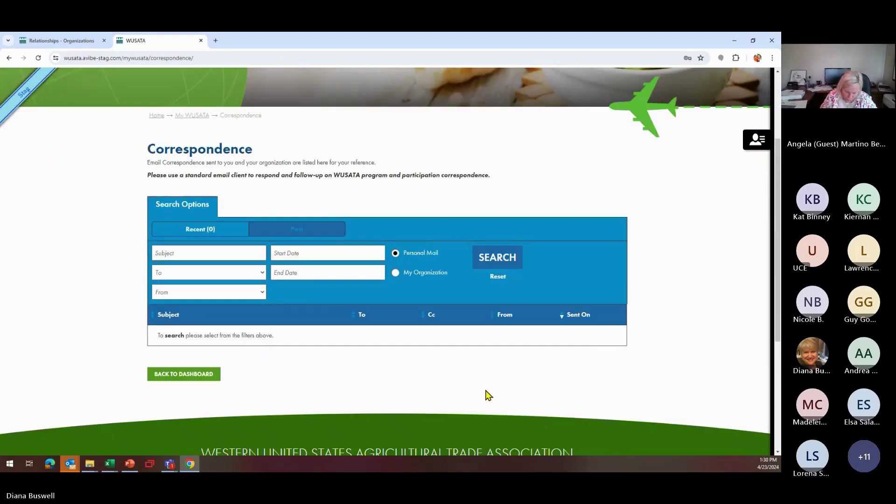
left_click(10, 57)
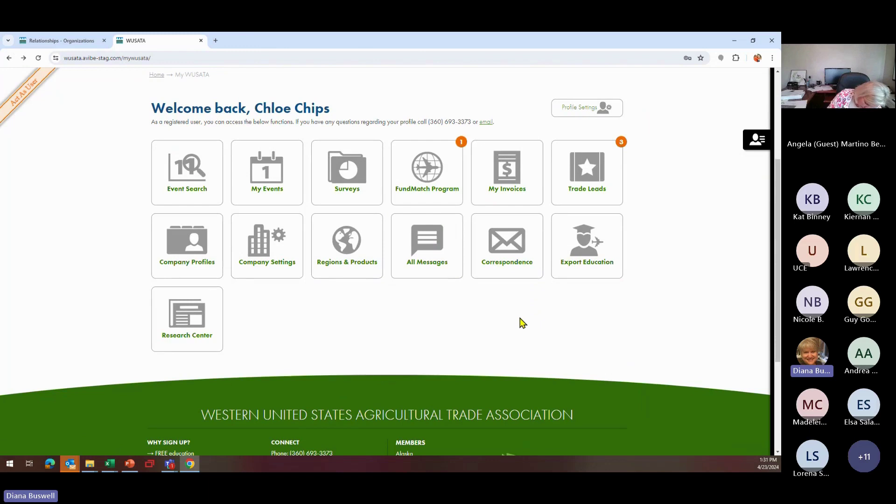